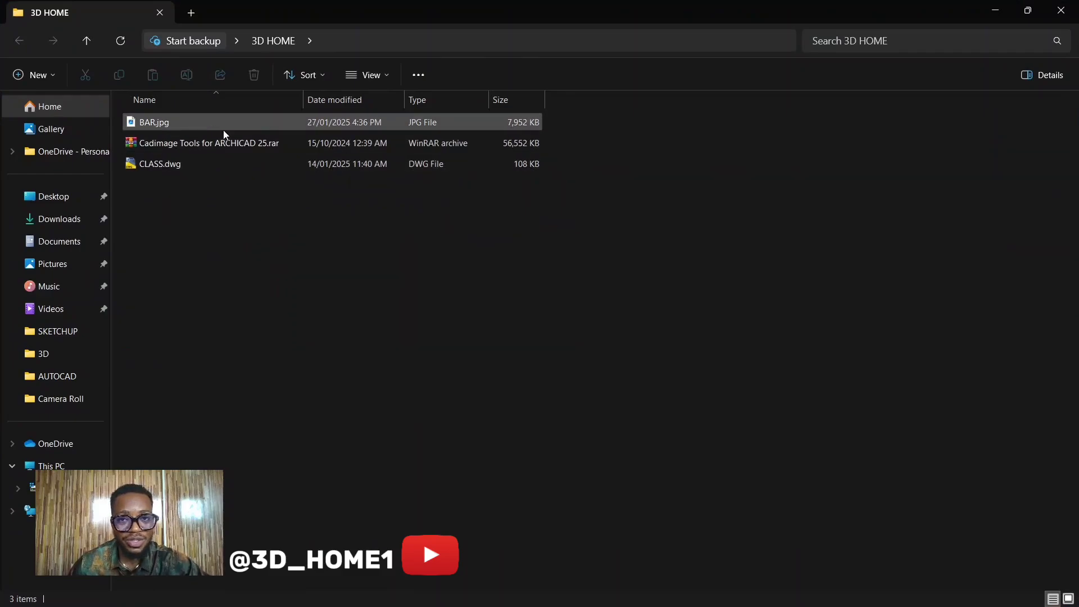
Extract Cadimage Tools for ARCHICAD 25.rar with WinRAR into its own folder inside 3D HOME
mouse_move(223, 131)
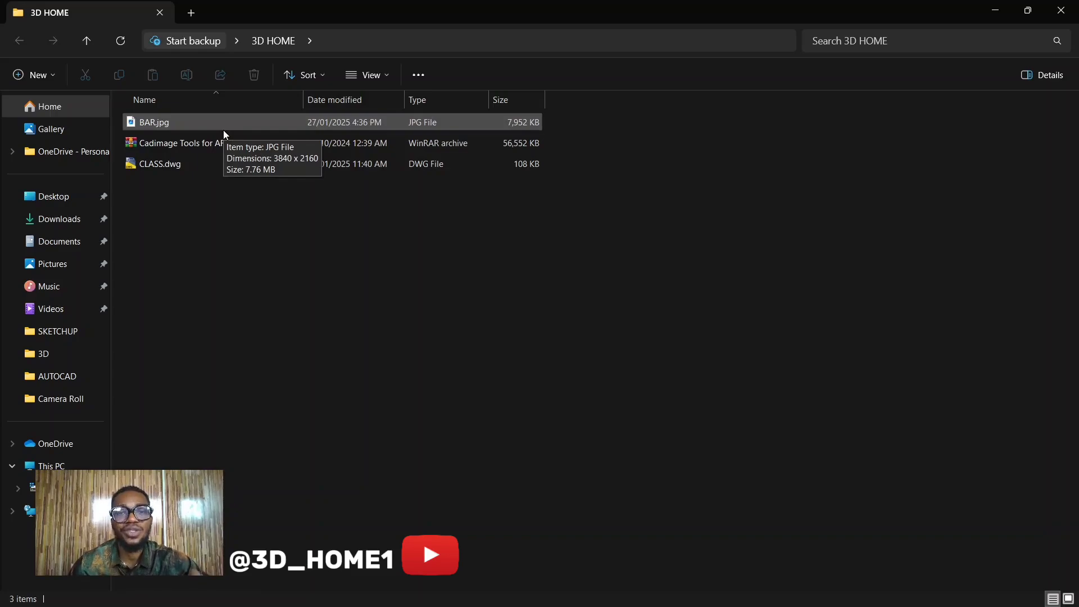
click(232, 148)
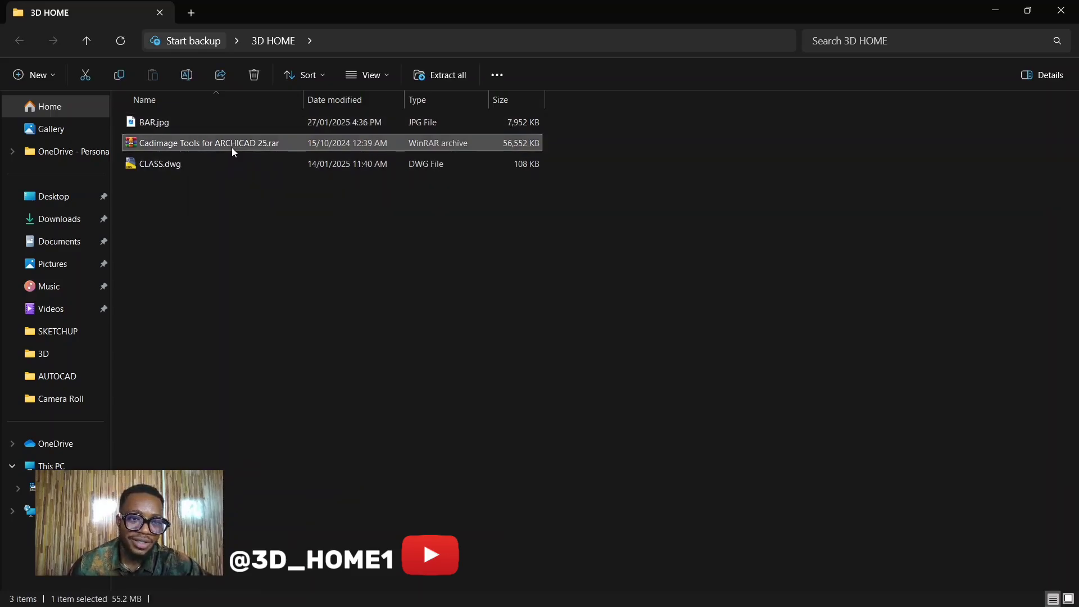
right_click(233, 150)
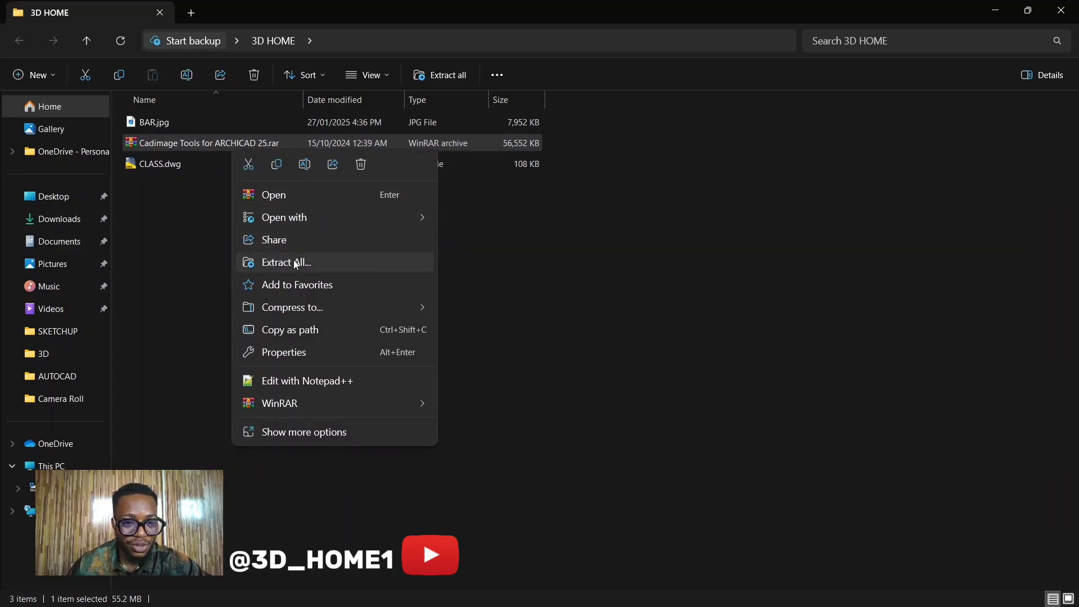
mouse_move(309, 306)
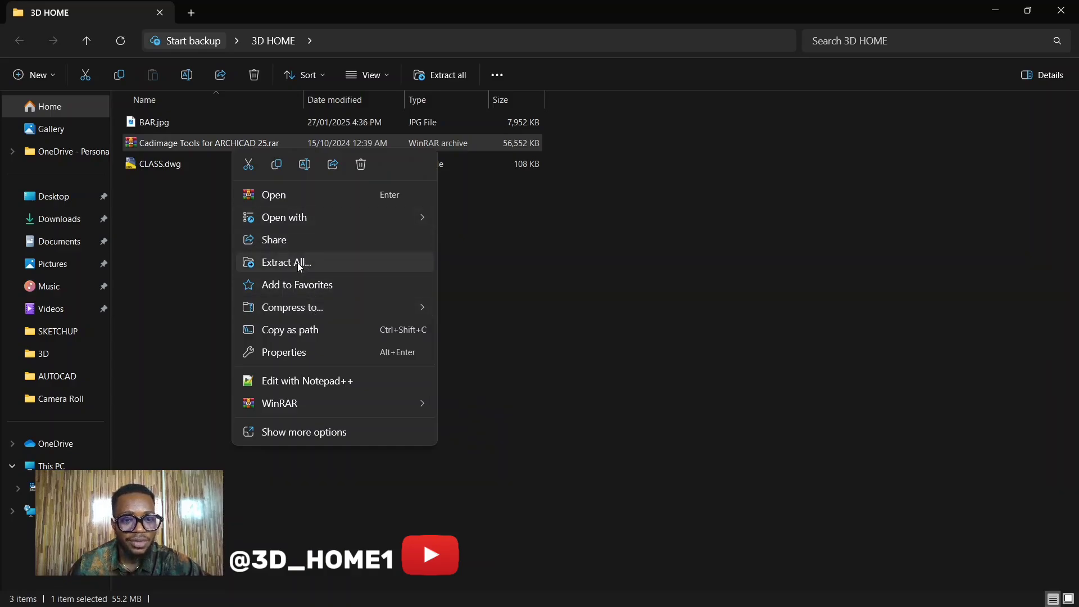
mouse_move(312, 403)
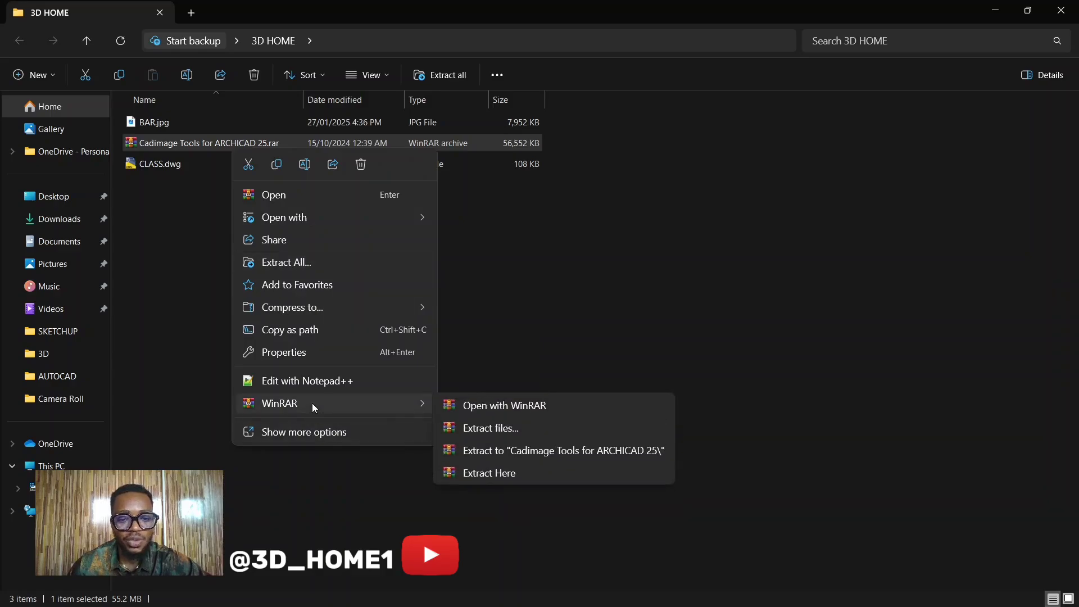
click(477, 428)
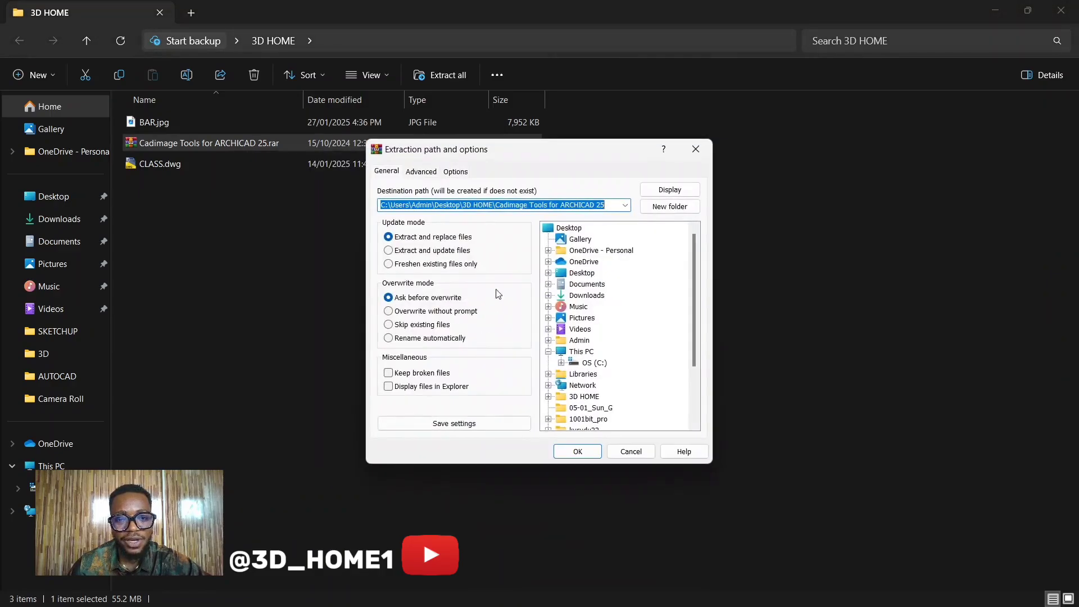
click(577, 450)
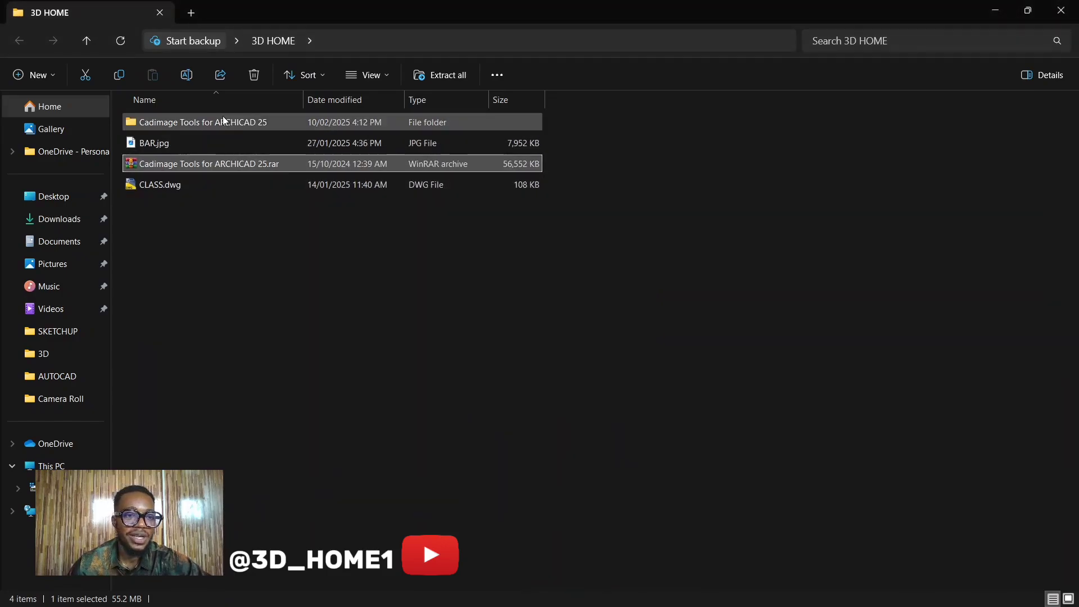
Open the inner extracted Cadimage Tools for ARCHICAD 25 folder and snap its window to half of the screen
double_click(221, 122)
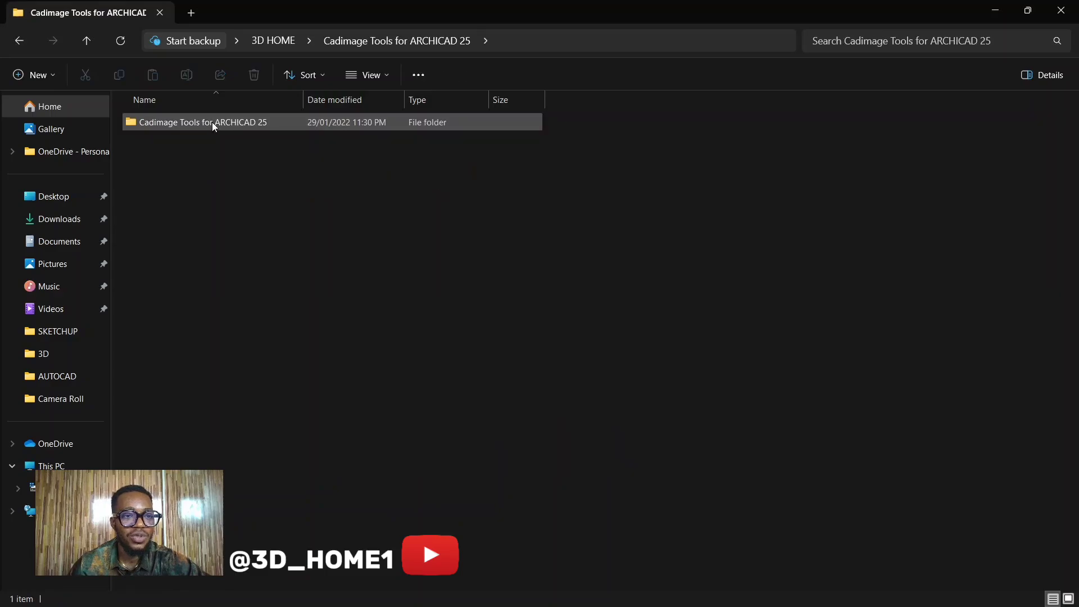
double_click(215, 122)
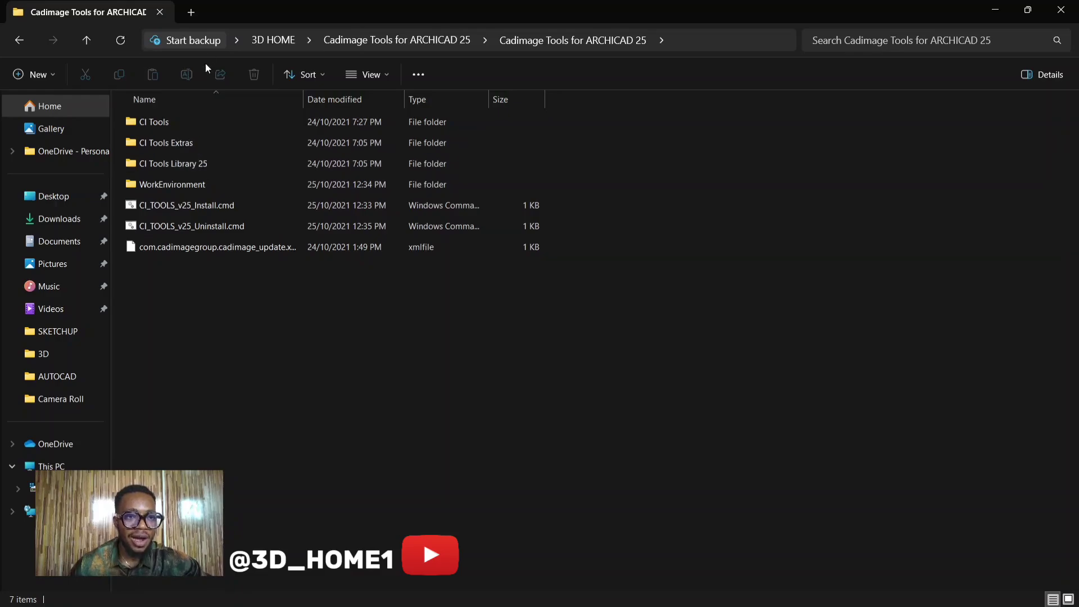
drag(231, 12, 478, 39)
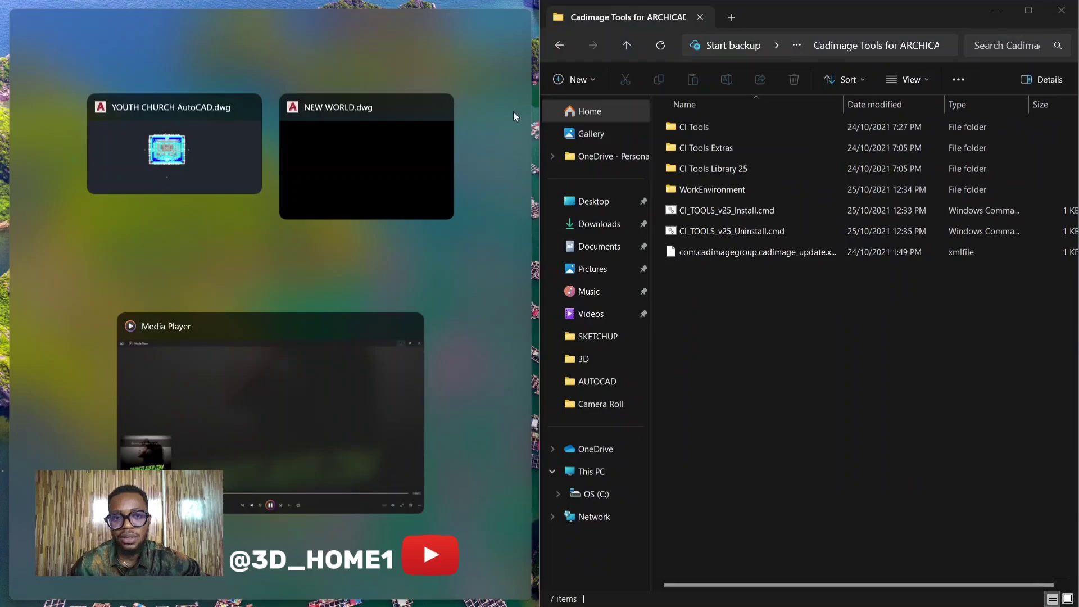
click(475, 147)
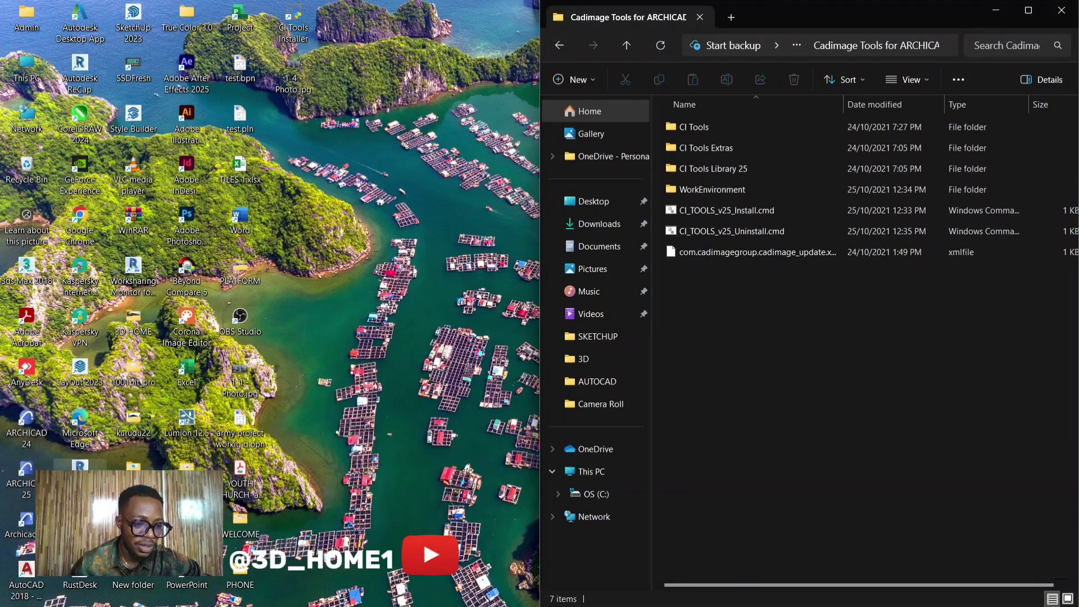
Open the ARCHICAD 25 installation folder from its desktop shortcut and snap it beside the extracted Cadimage folder
right_click(34, 481)
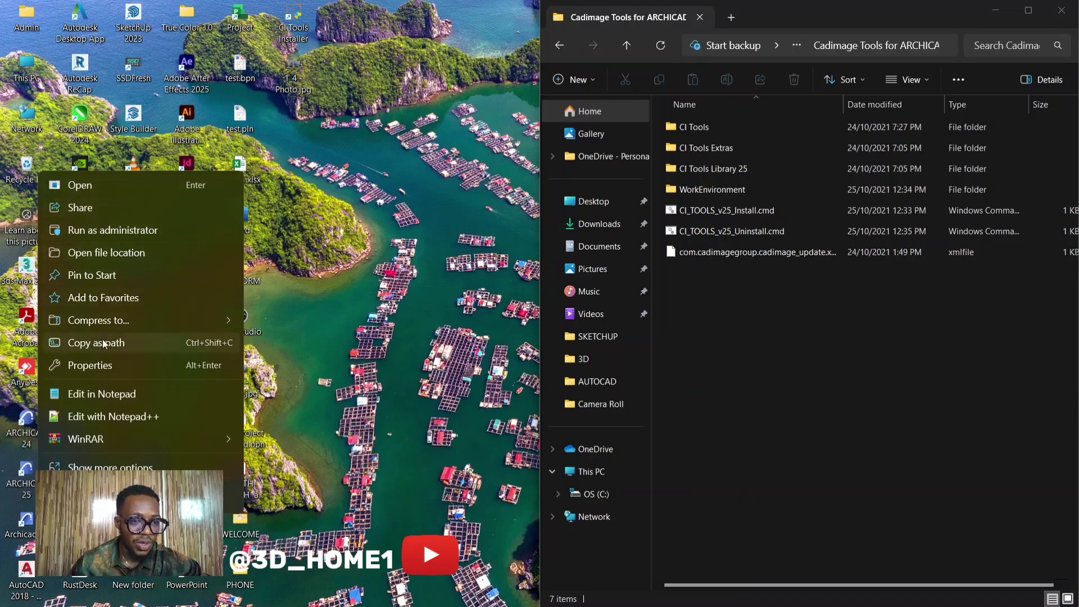
click(89, 248)
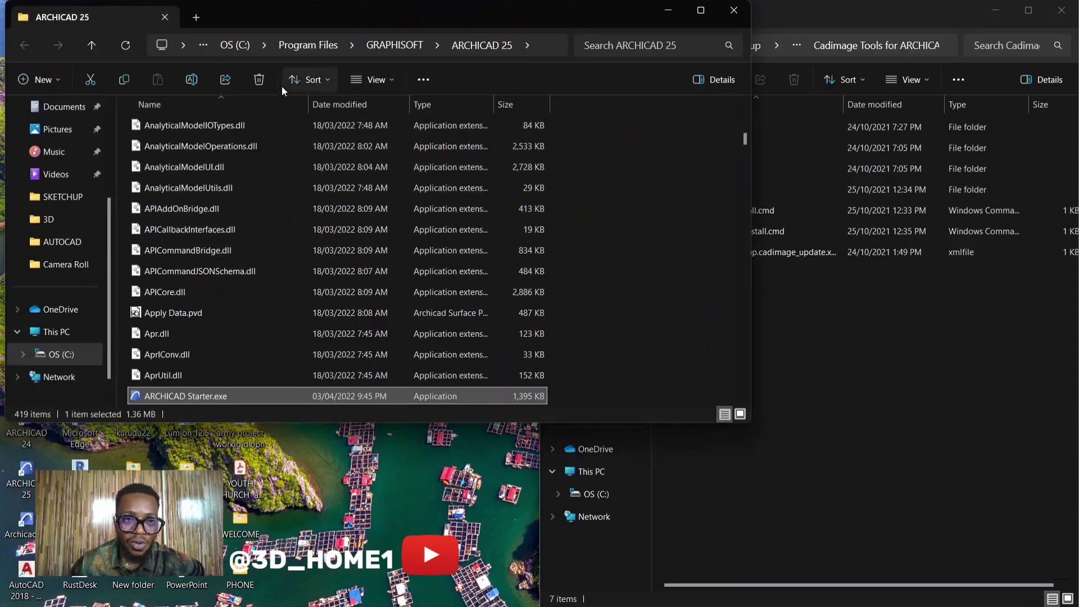
mouse_move(370, 22)
mouse_down()
mouse_move(394, 12)
mouse_move(349, 7)
mouse_move(367, 33)
mouse_up()
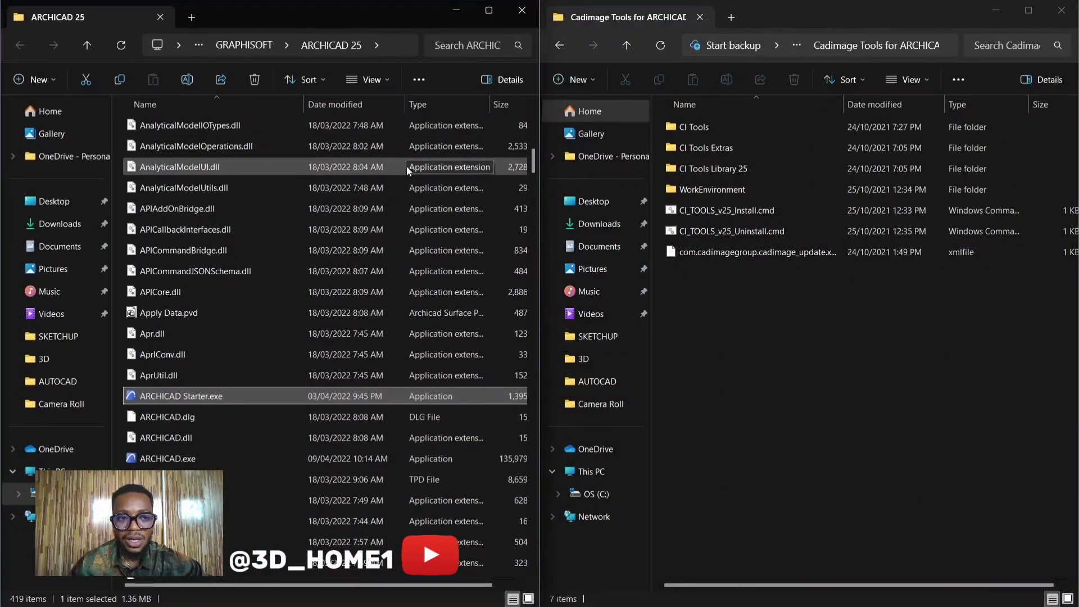
scroll(413, 235, up, 15)
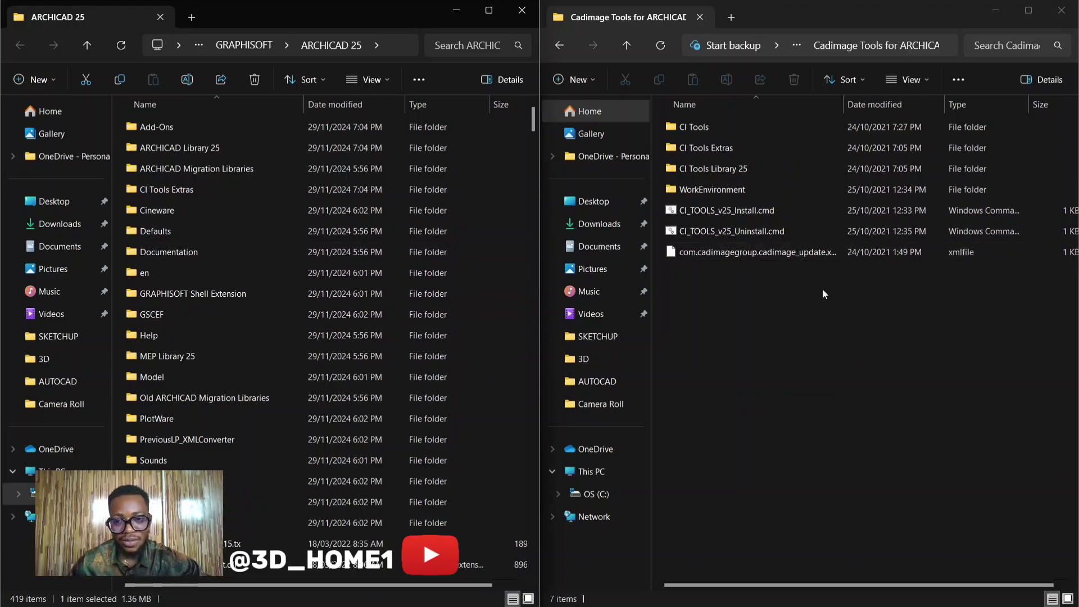
Open the installed CI Tools folder under Add-Ons and the extracted CI Tools folder to compare their add-on files
mouse_move(454, 321)
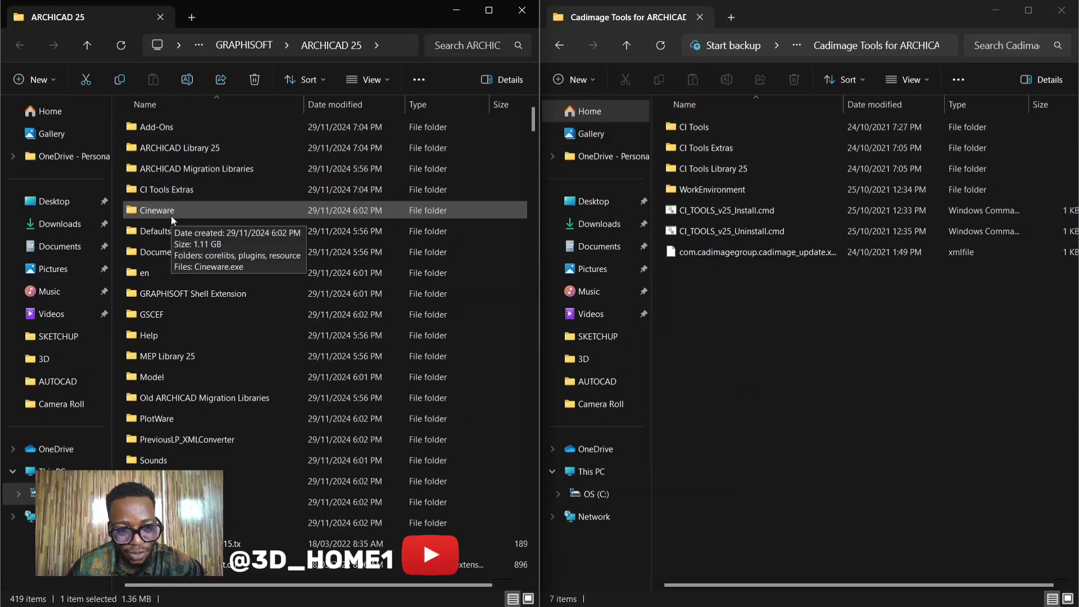
double_click(171, 126)
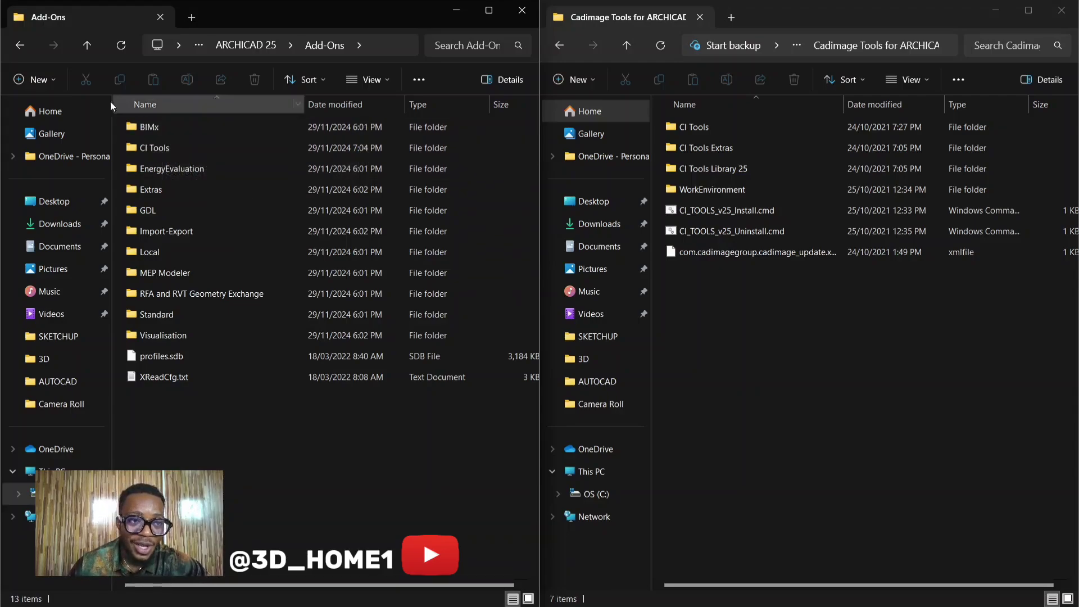
key(alt+Left)
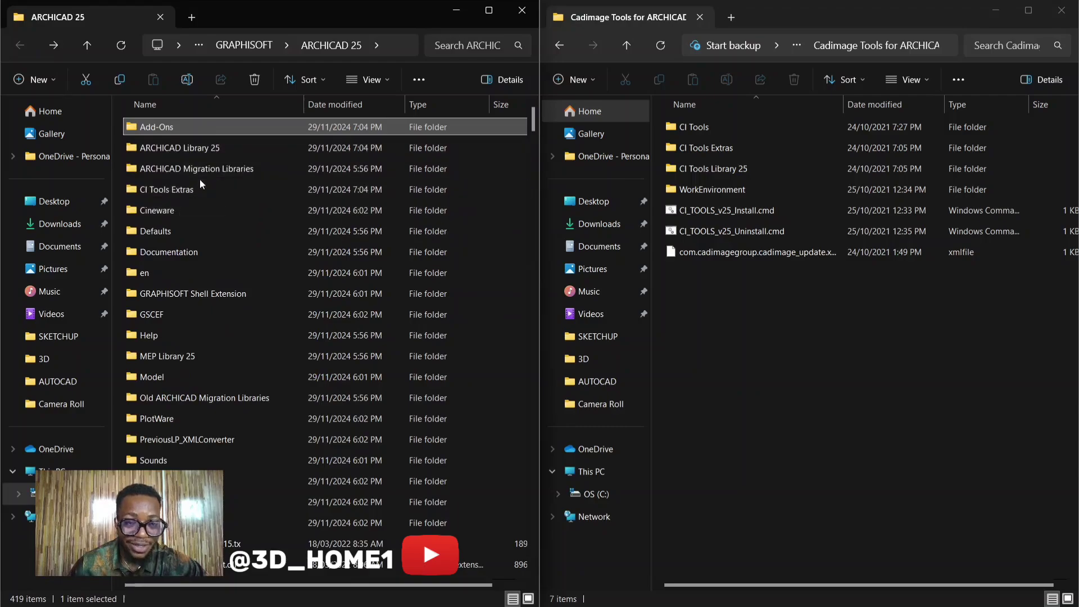
double_click(156, 127)
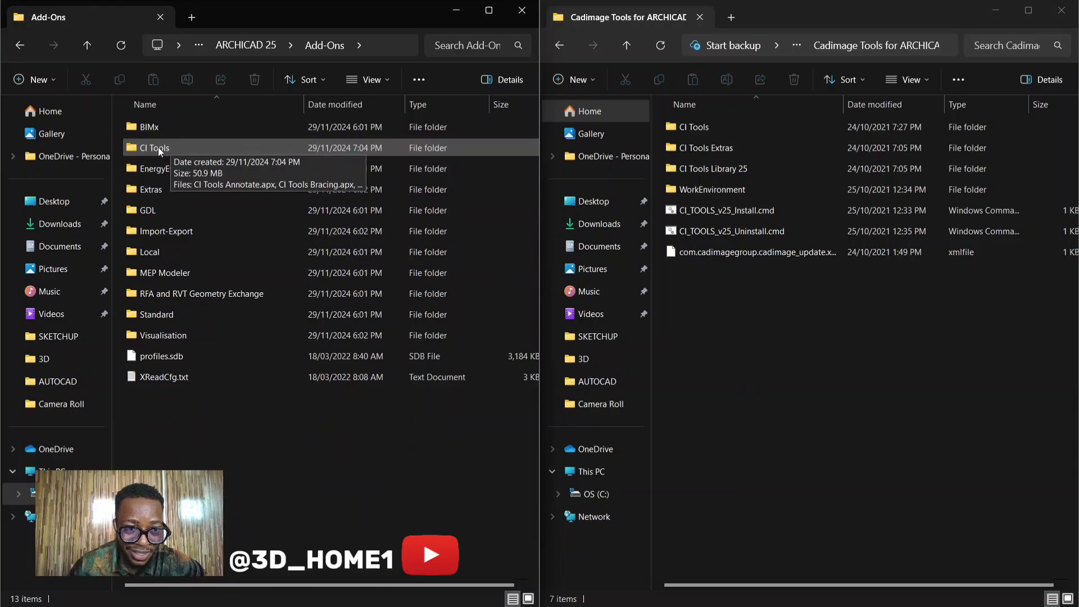
double_click(678, 129)
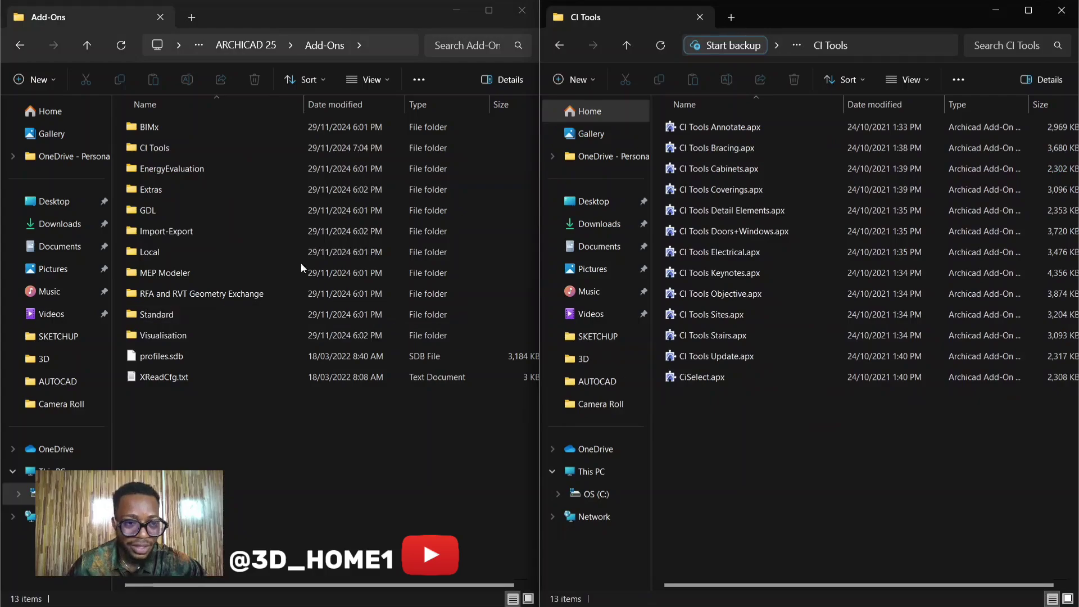
double_click(164, 147)
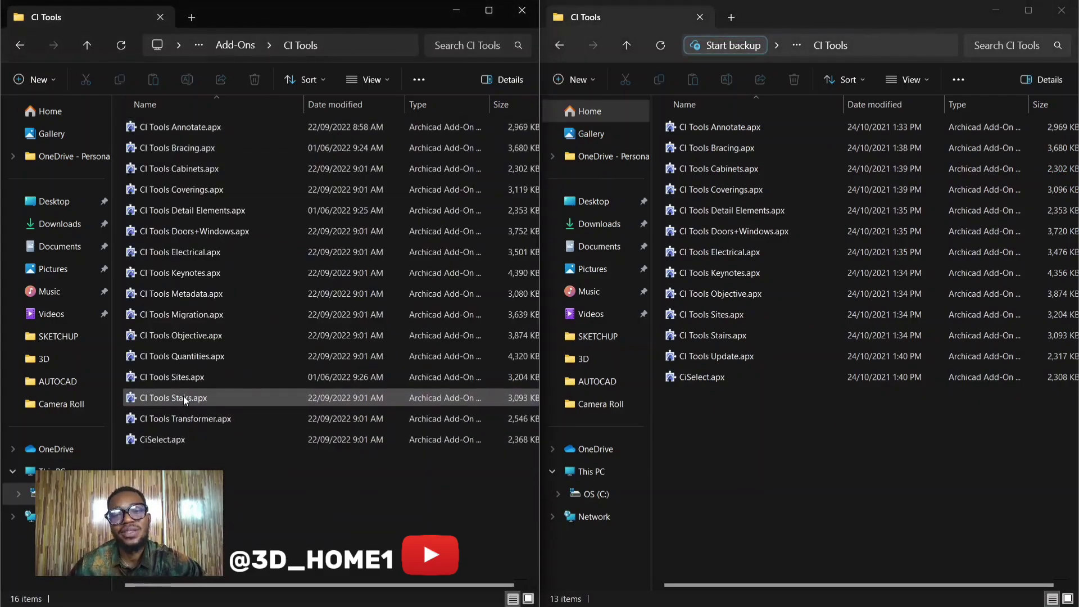
Return both windows to the ARCHICAD 25 and extracted package folders, rechecking where CI Tools sits inside Add-Ons
click(20, 46)
click(21, 46)
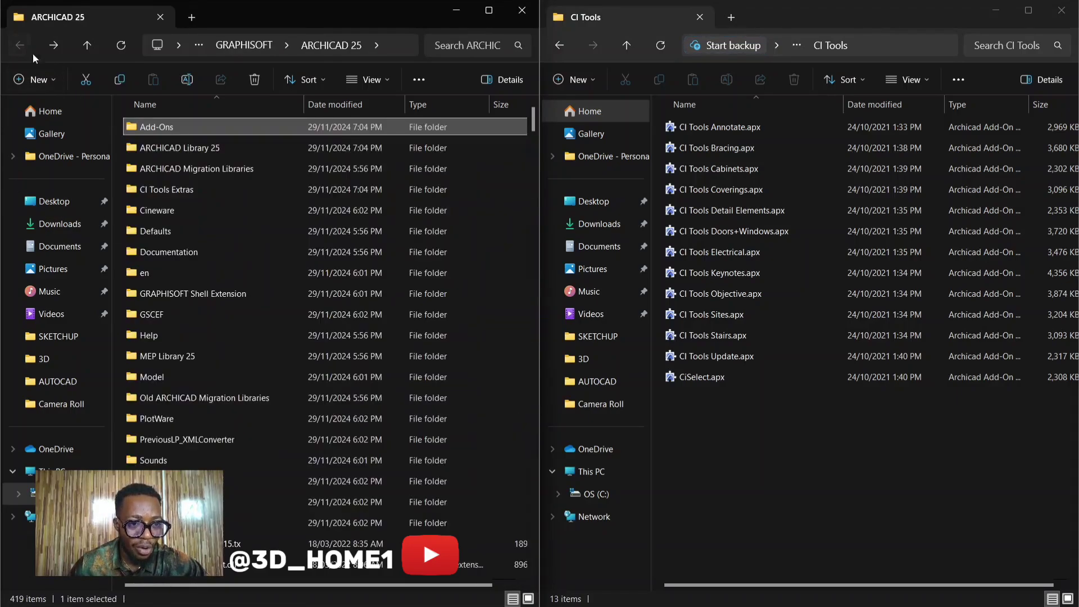
mouse_move(172, 130)
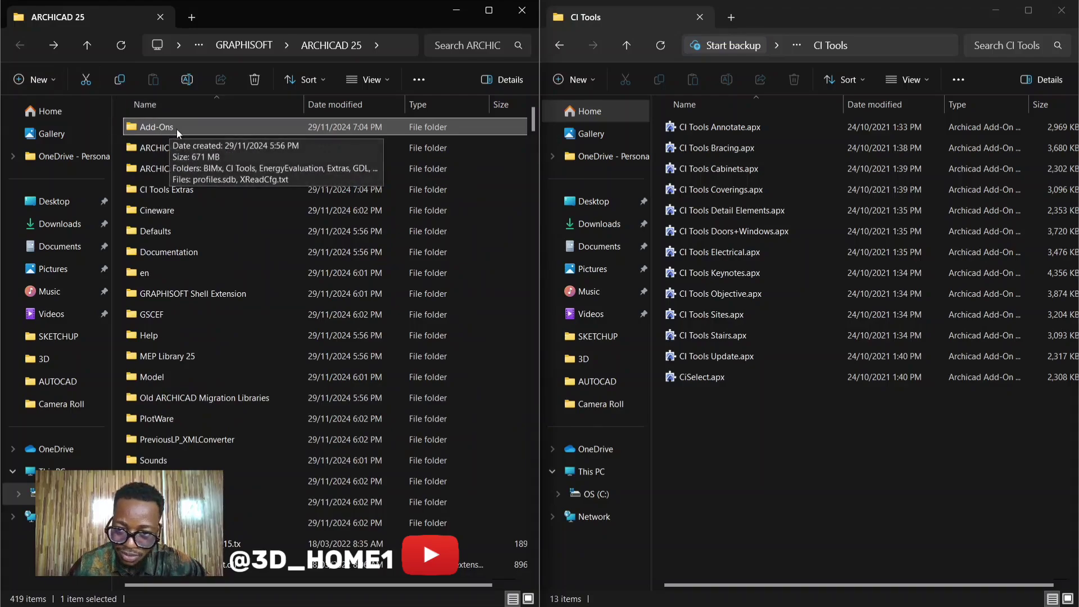
click(564, 47)
click(149, 129)
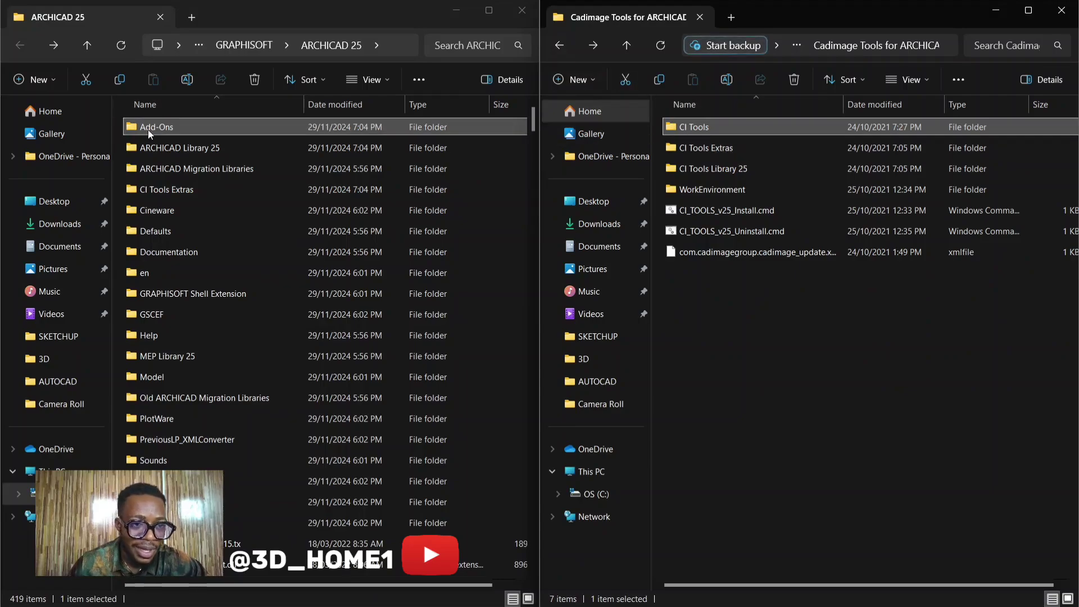
double_click(189, 131)
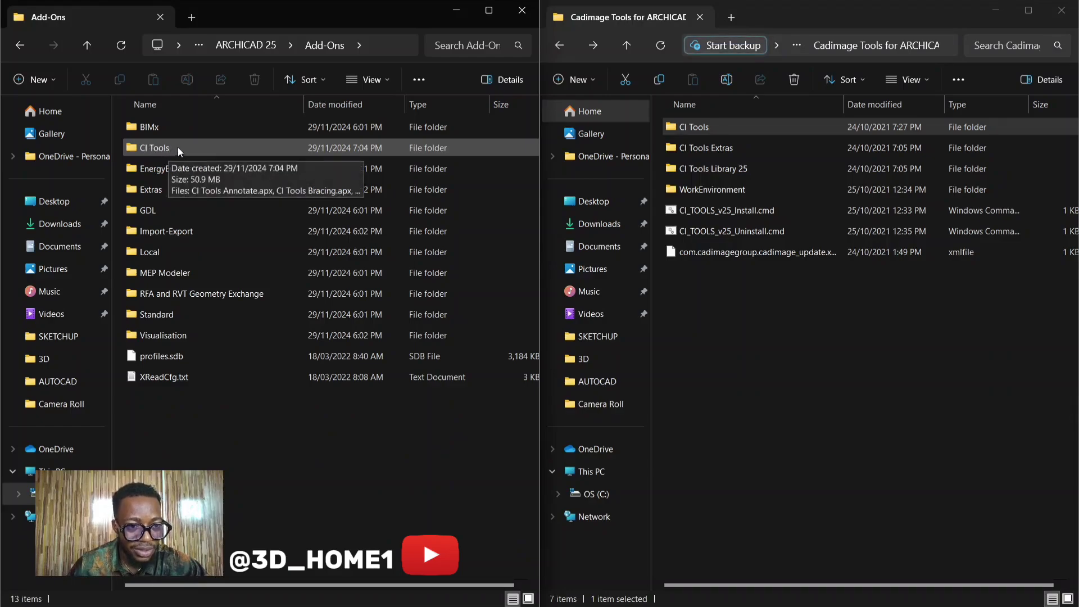
click(17, 45)
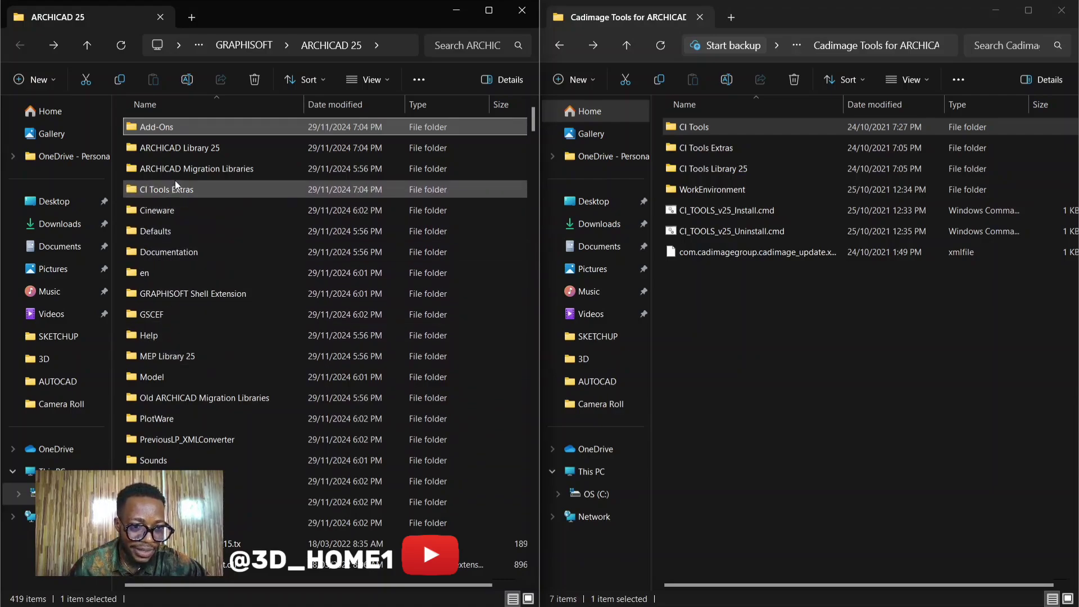
Copy all four files from the extracted CI Tools Extras folder
scroll(198, 186, down, 5)
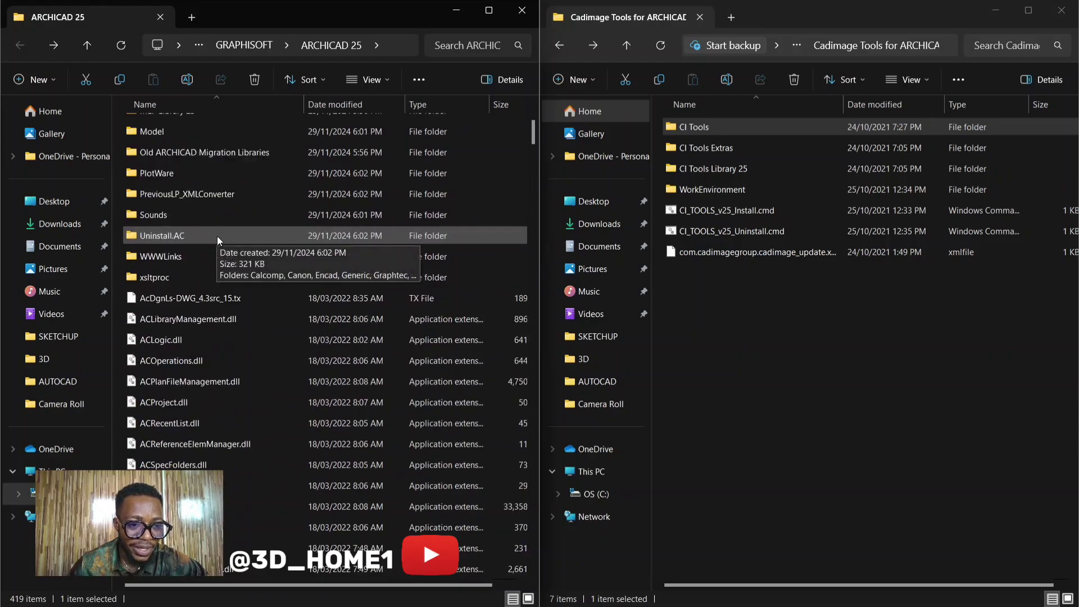
scroll(198, 281, up, 2)
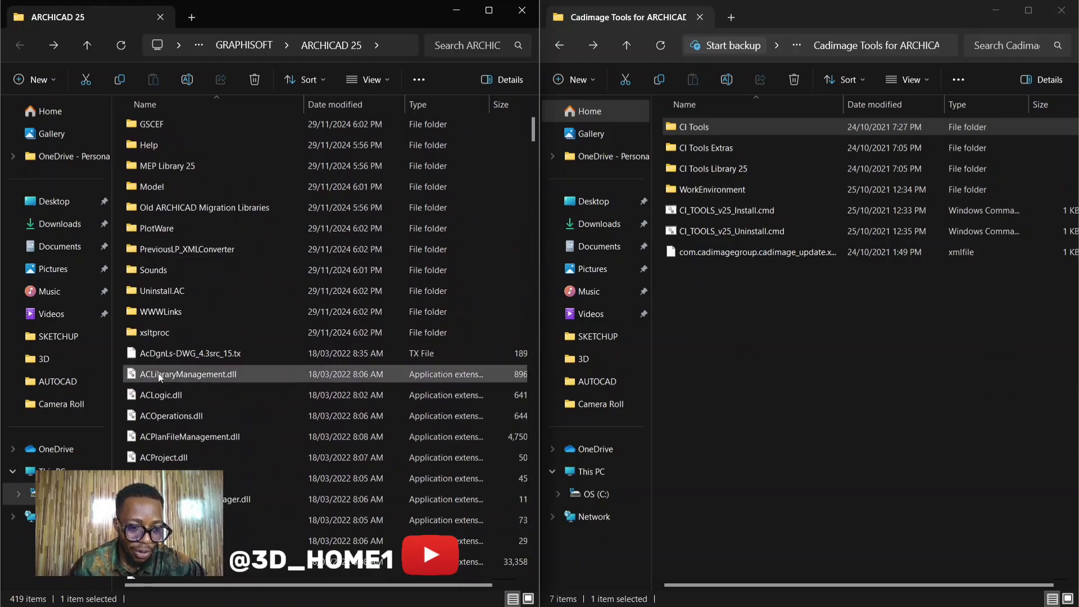
double_click(730, 149)
drag(775, 293, 722, 129)
right_click(722, 129)
click(766, 146)
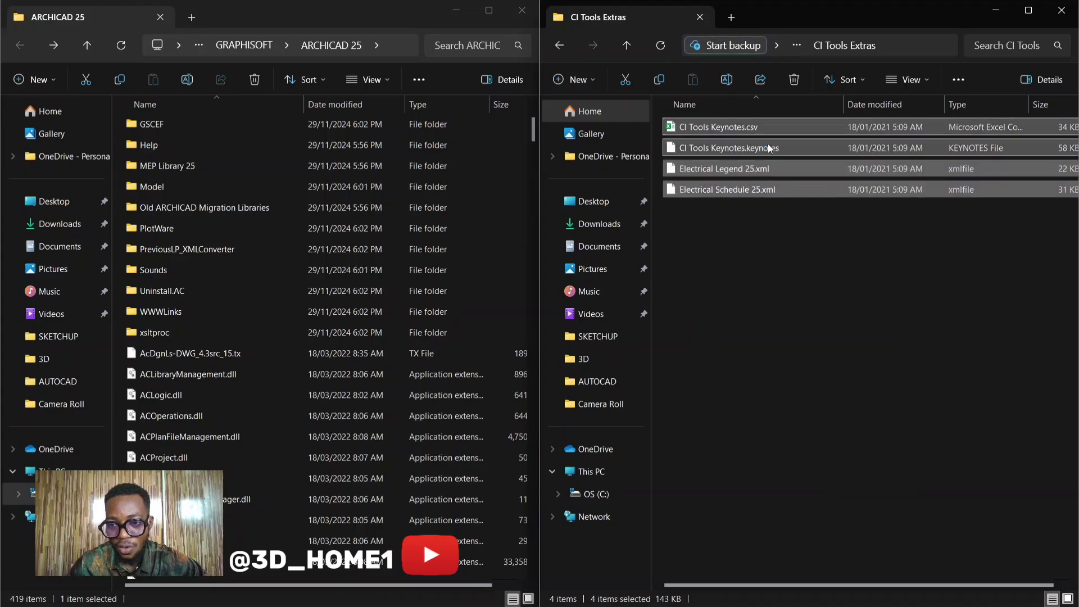
Try to paste the copied CI Tools Extras files into the ARCHICAD 25 folder, dismissing the administrator permission request
click(246, 387)
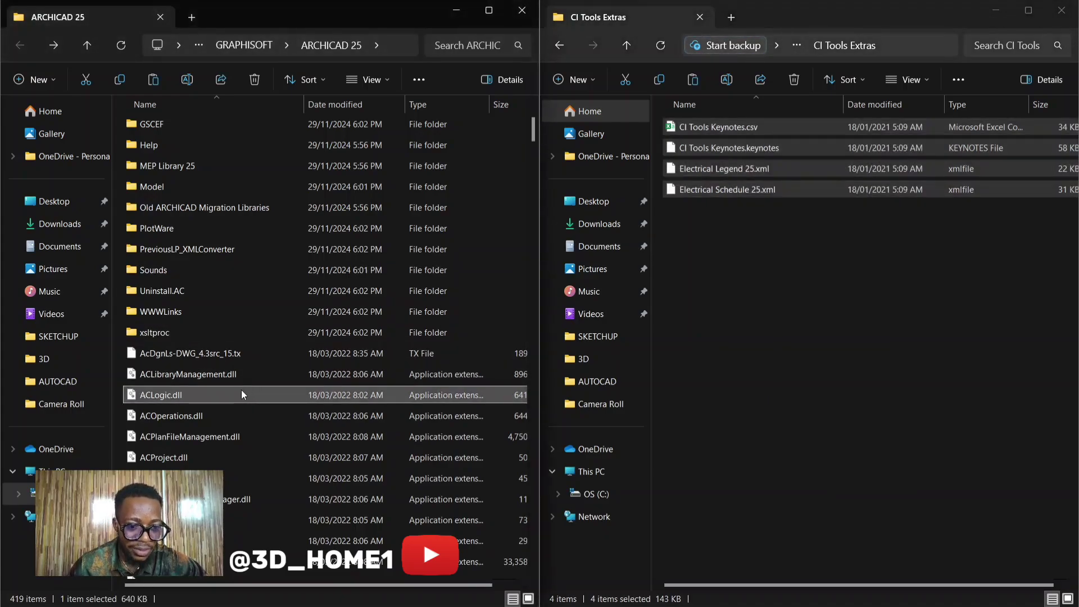
right_click(241, 390)
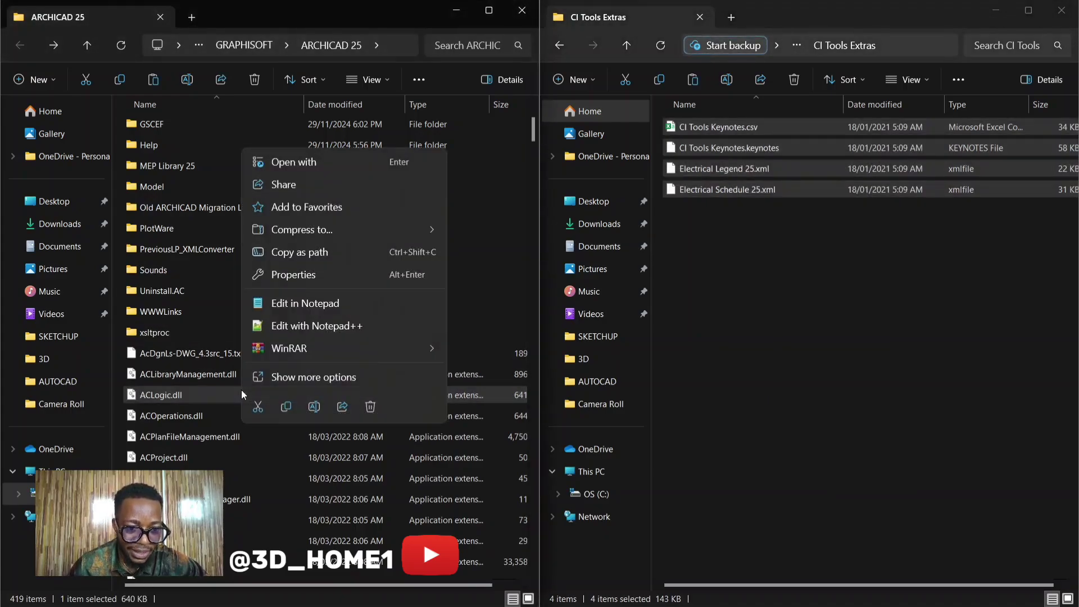
click(287, 407)
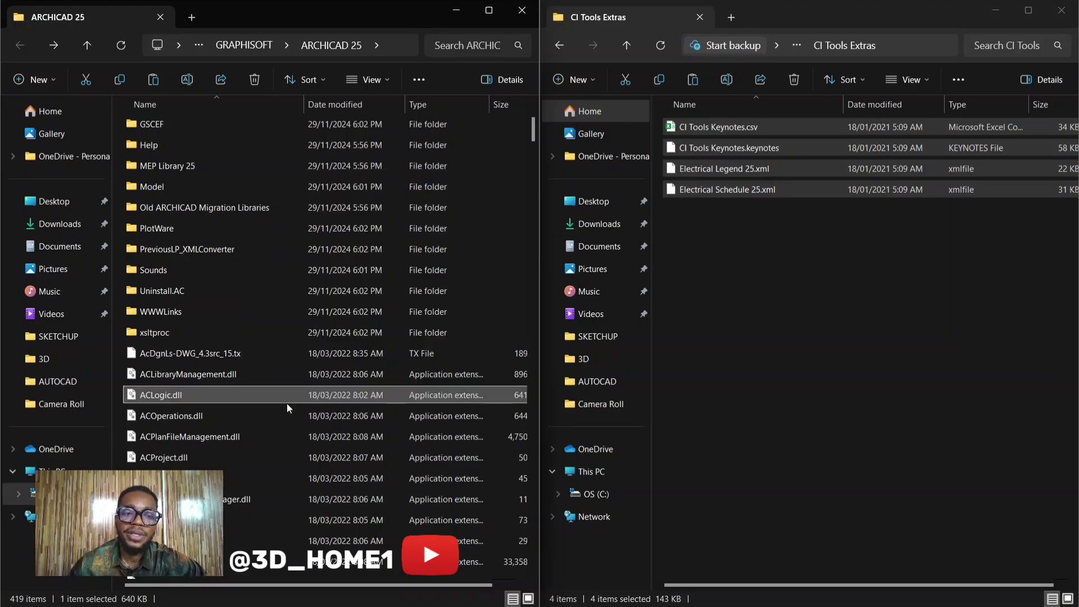
right_click(286, 403)
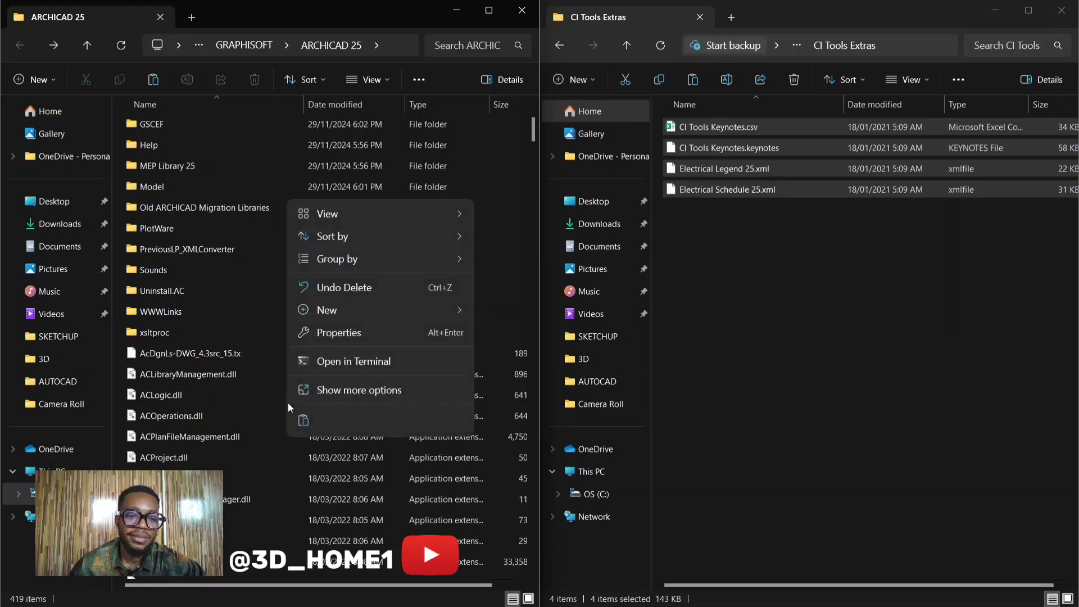
click(303, 420)
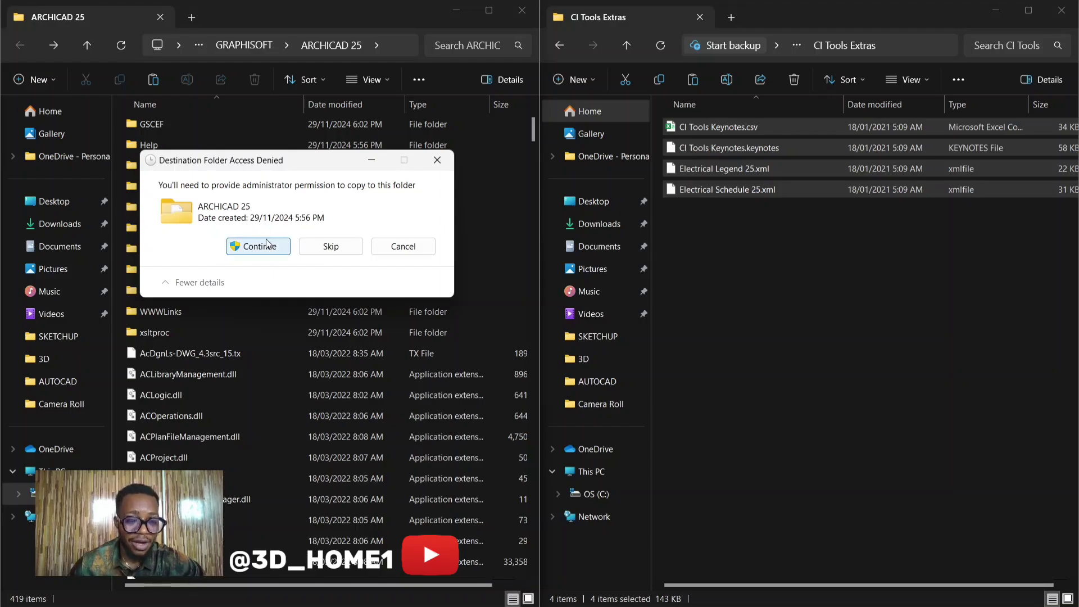
click(437, 160)
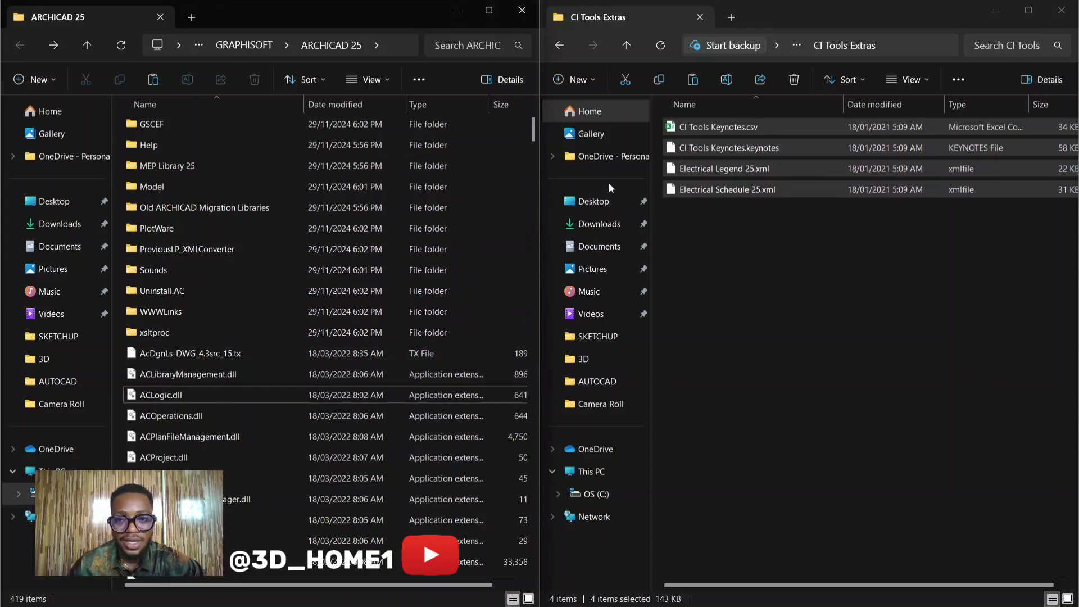
Return to the extracted package folder, open CI Tools Library 25 and select all ten .lcf files
click(555, 45)
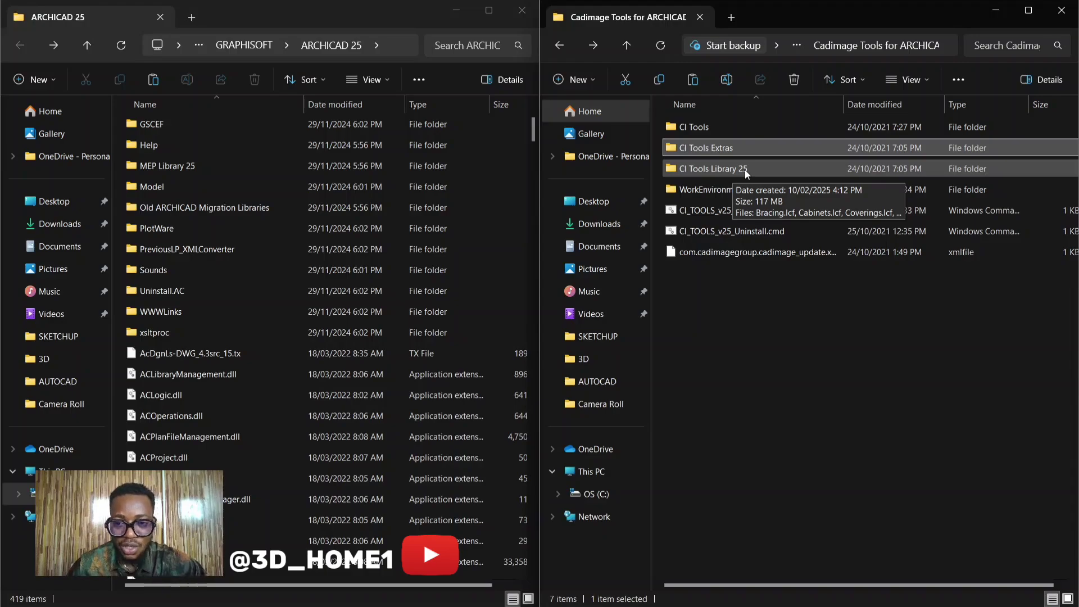
click(715, 178)
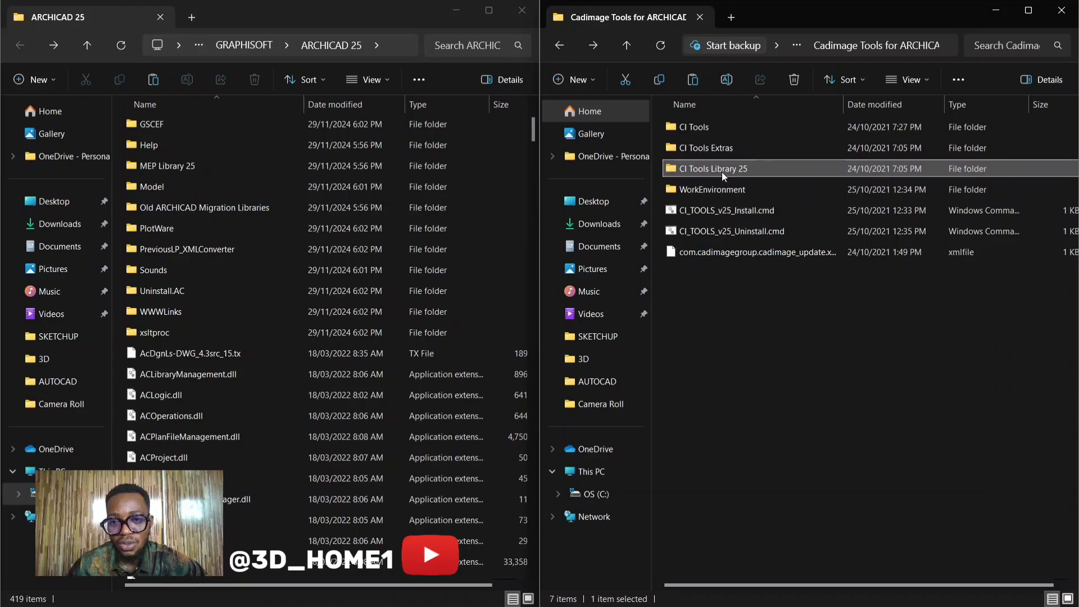
double_click(721, 171)
drag(703, 386, 710, 127)
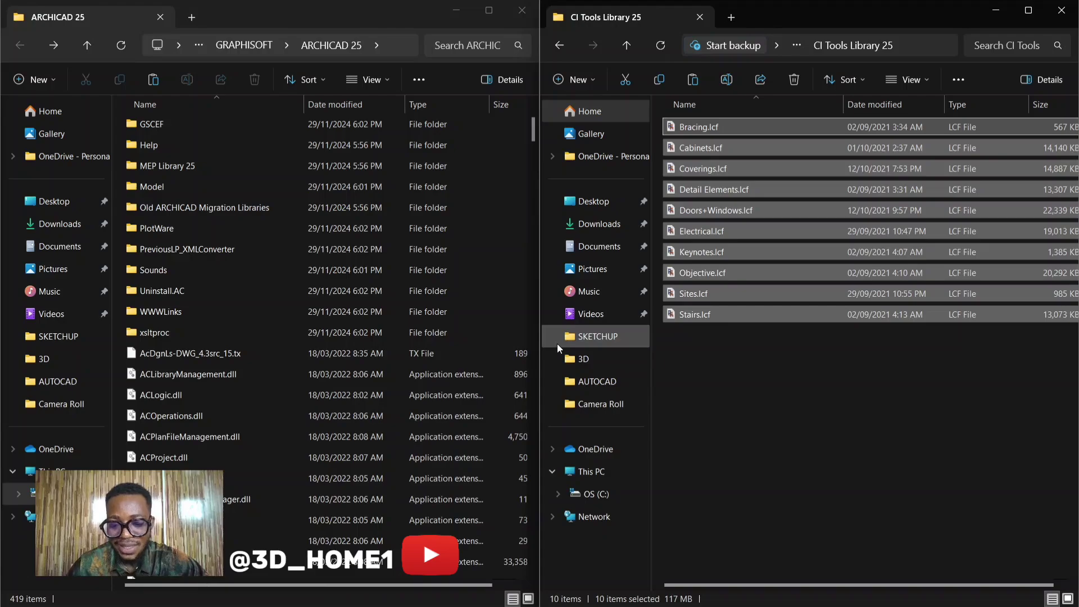
Open ARCHICAD Library 25 in the ARCHICAD 25 folder and view its CI Tools Library 25 files against the extracted ones
scroll(421, 299, up, 3)
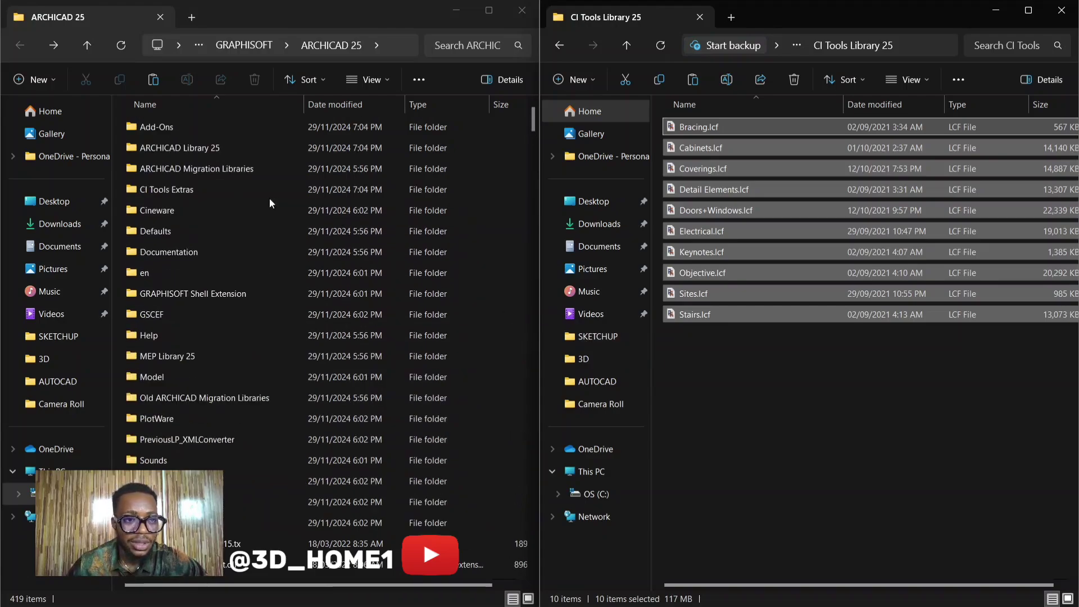
double_click(190, 147)
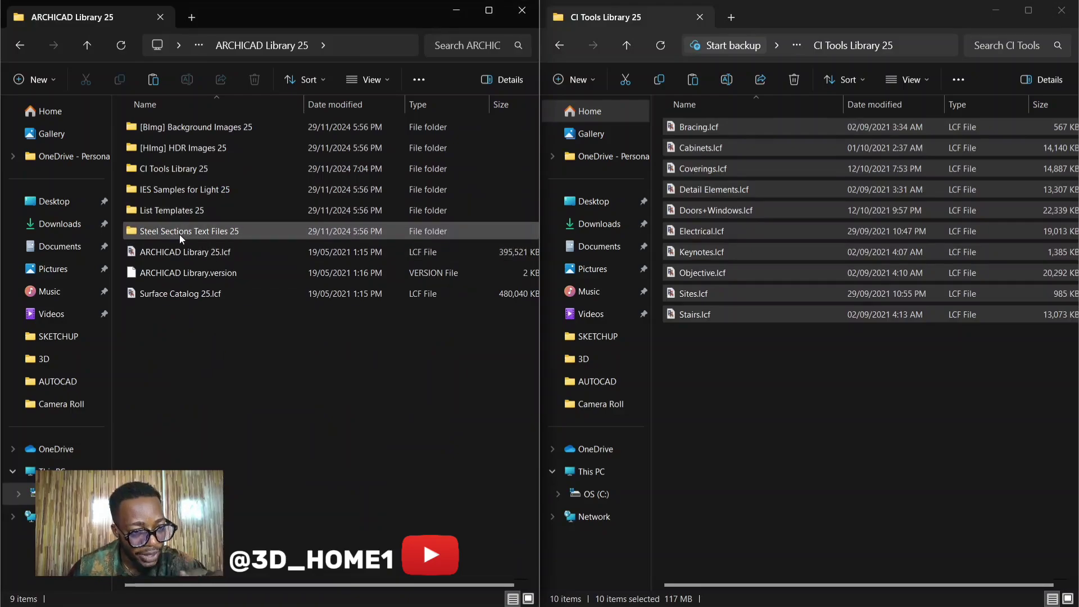
click(20, 43)
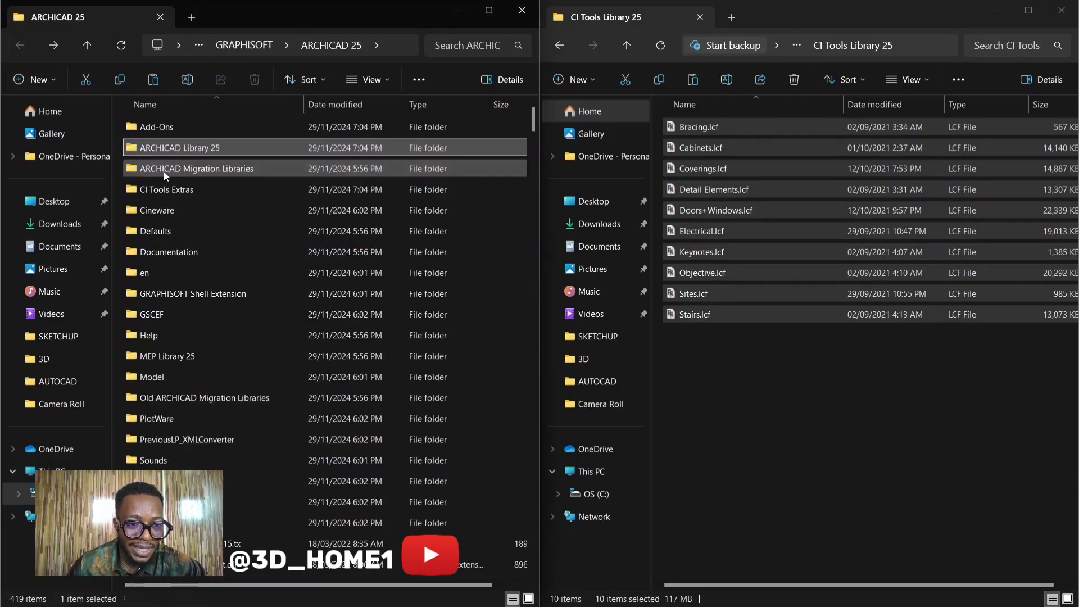
double_click(160, 148)
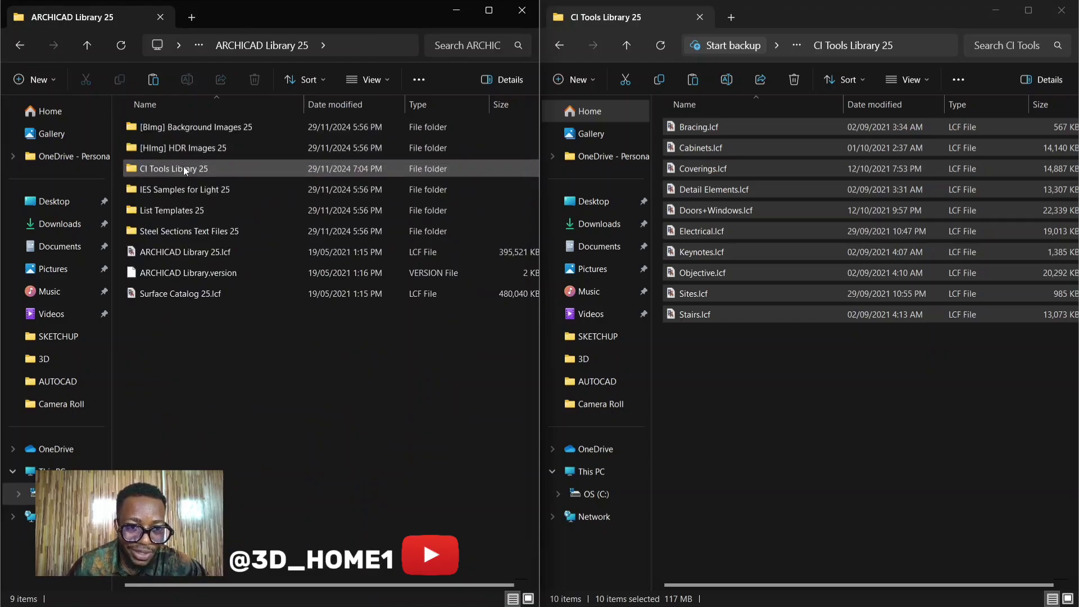
double_click(173, 168)
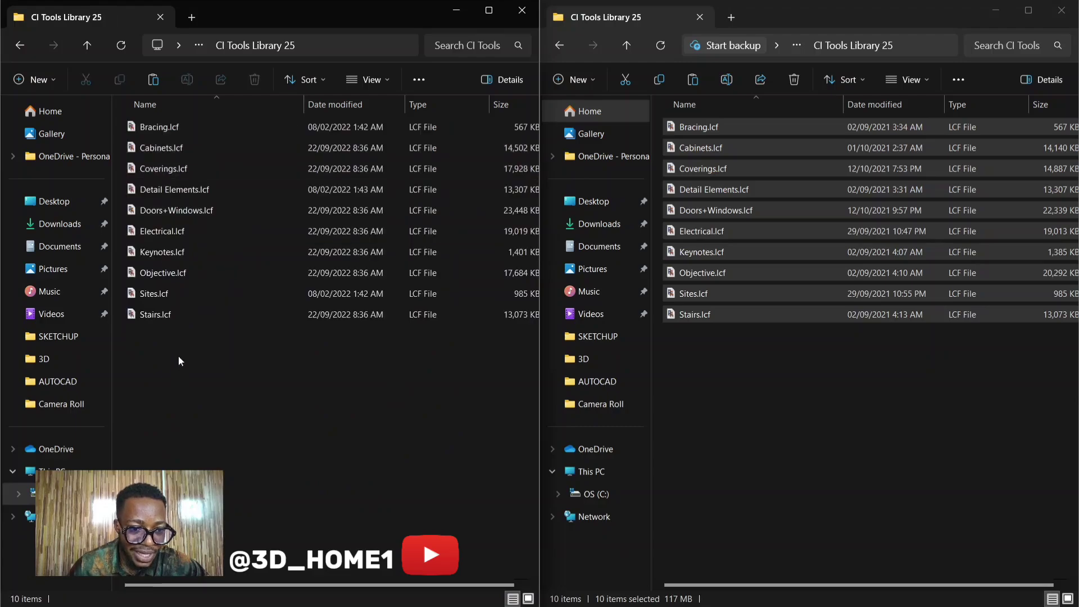
Recheck where CI Tools Library 25 sits inside ARCHICAD Library 25, and return the extracted files window to the package folder
click(16, 45)
click(15, 45)
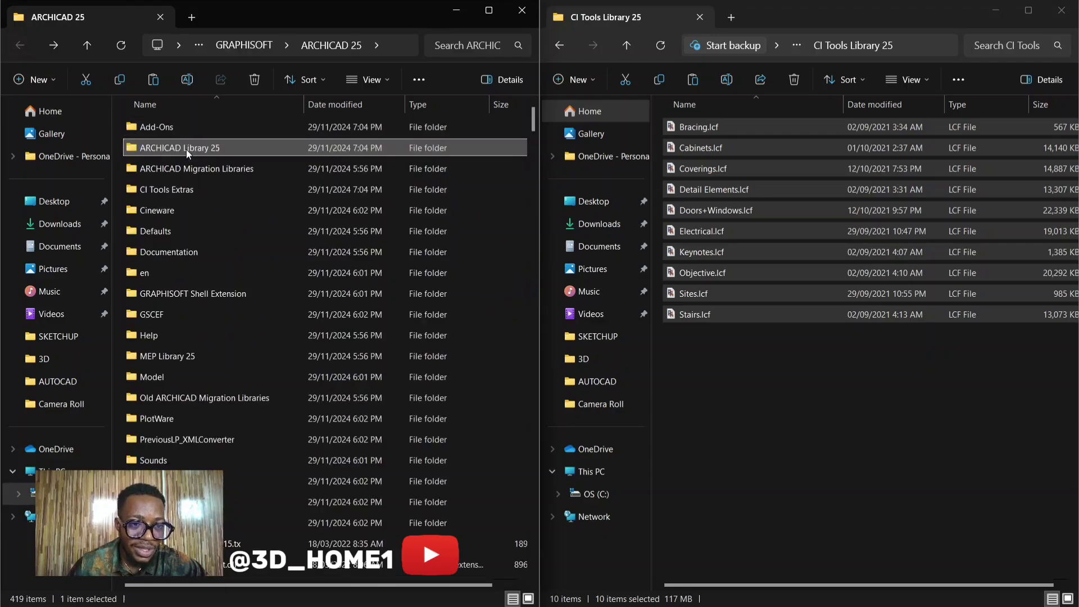
double_click(212, 149)
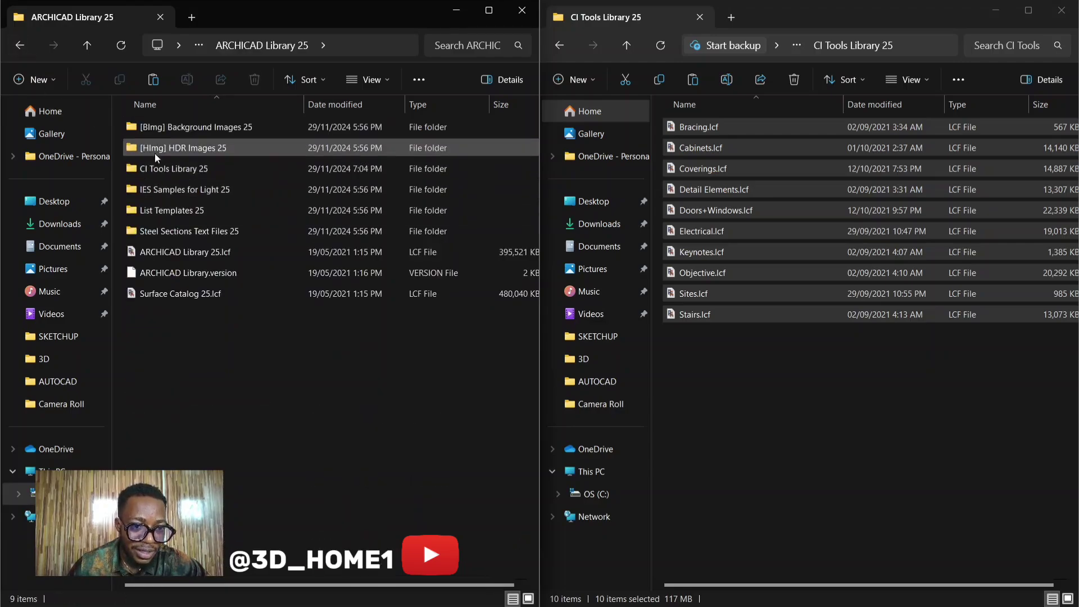
mouse_move(182, 169)
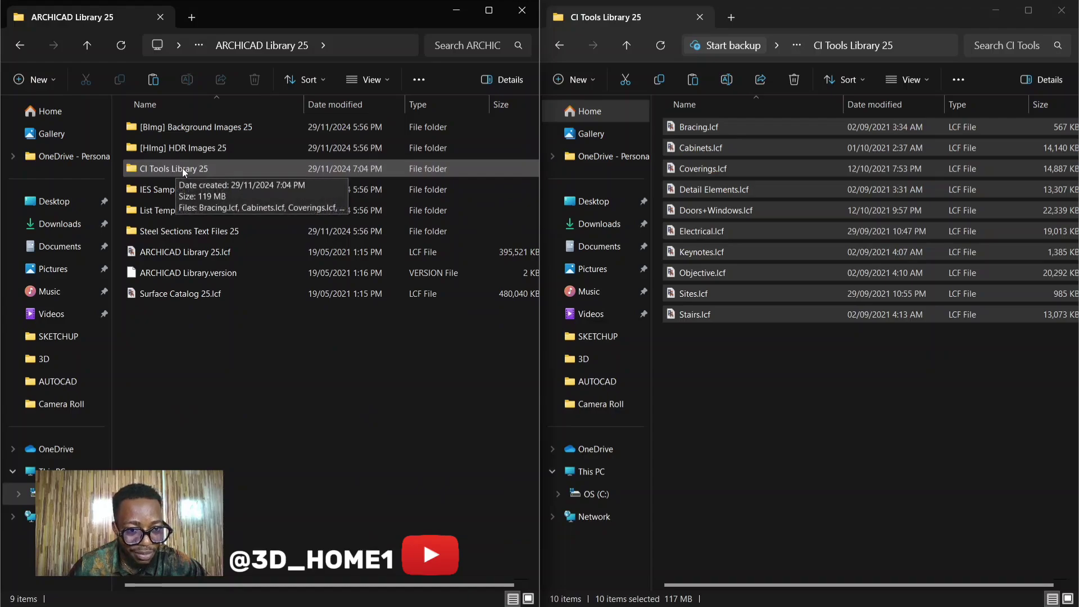
click(560, 45)
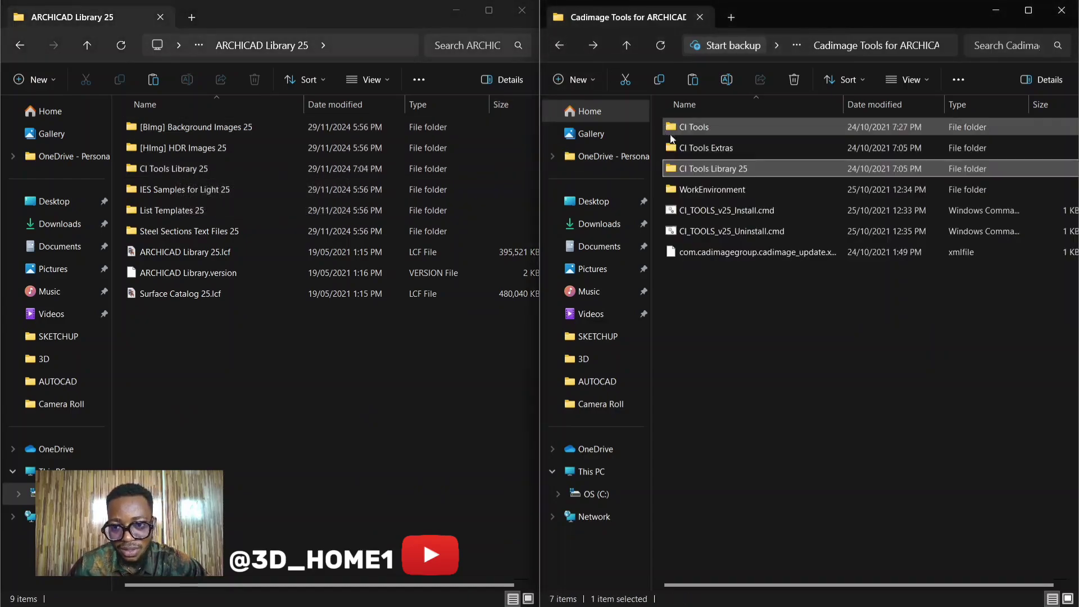
Retrace the path from ARCHICAD 25 through ARCHICAD Library 25 to CI Tools Library 25, ending back in ARCHICAD 25
click(20, 45)
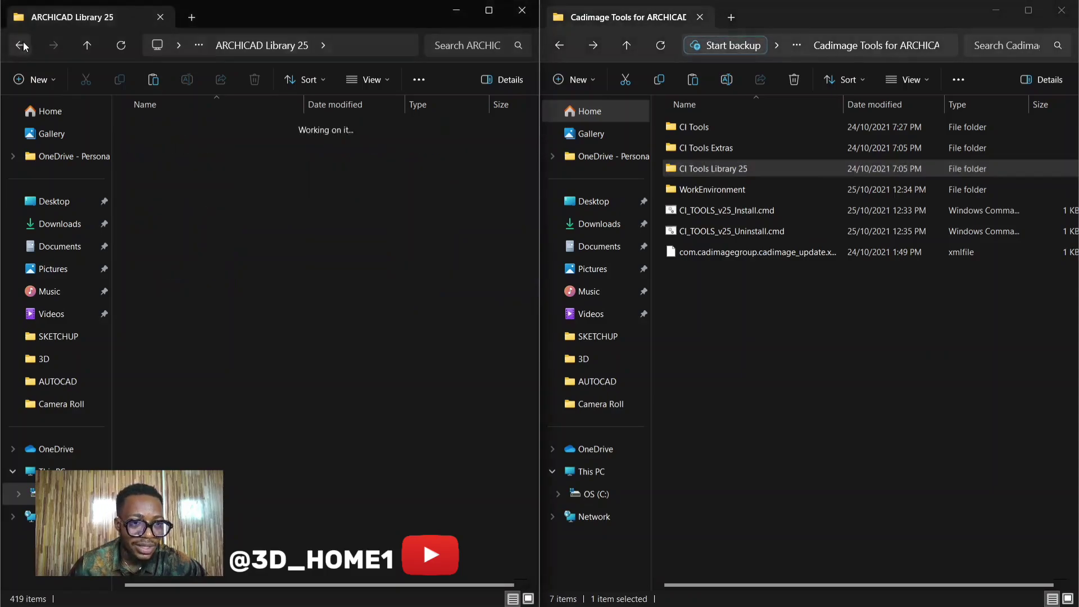
double_click(184, 149)
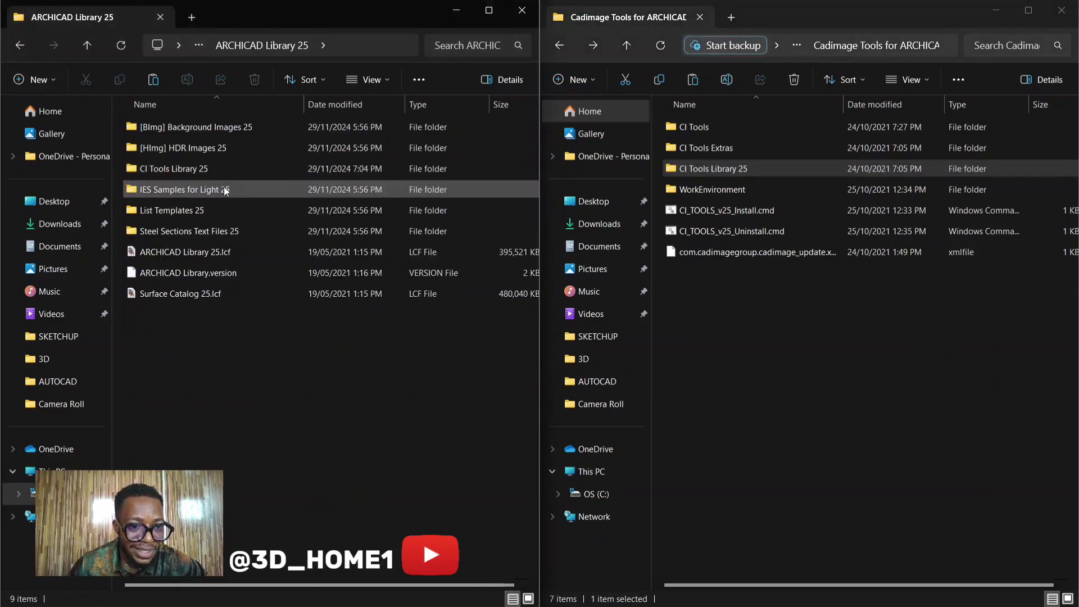
double_click(181, 168)
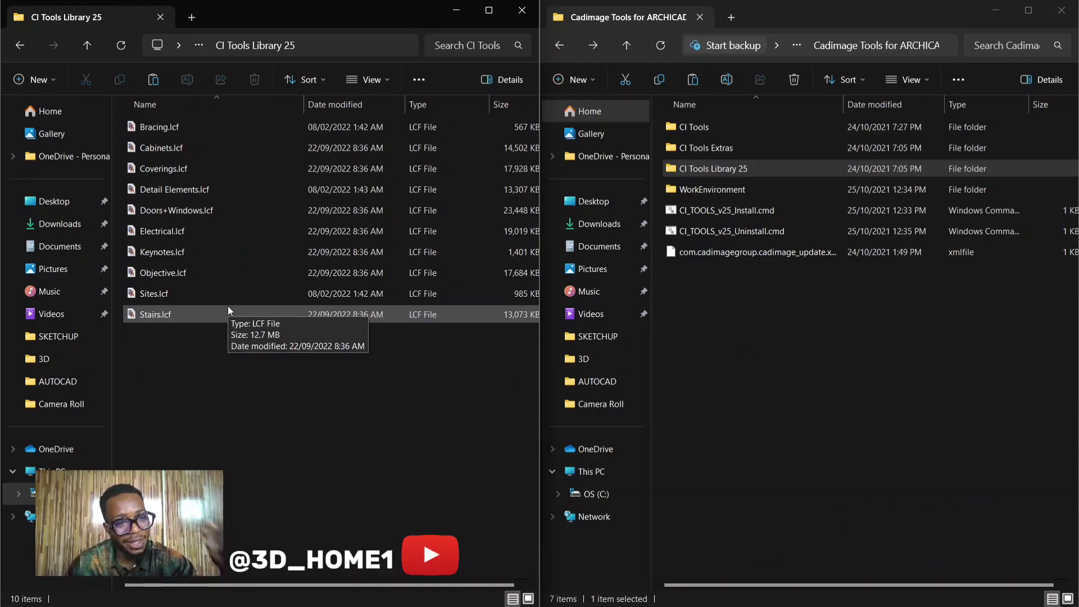
click(20, 46)
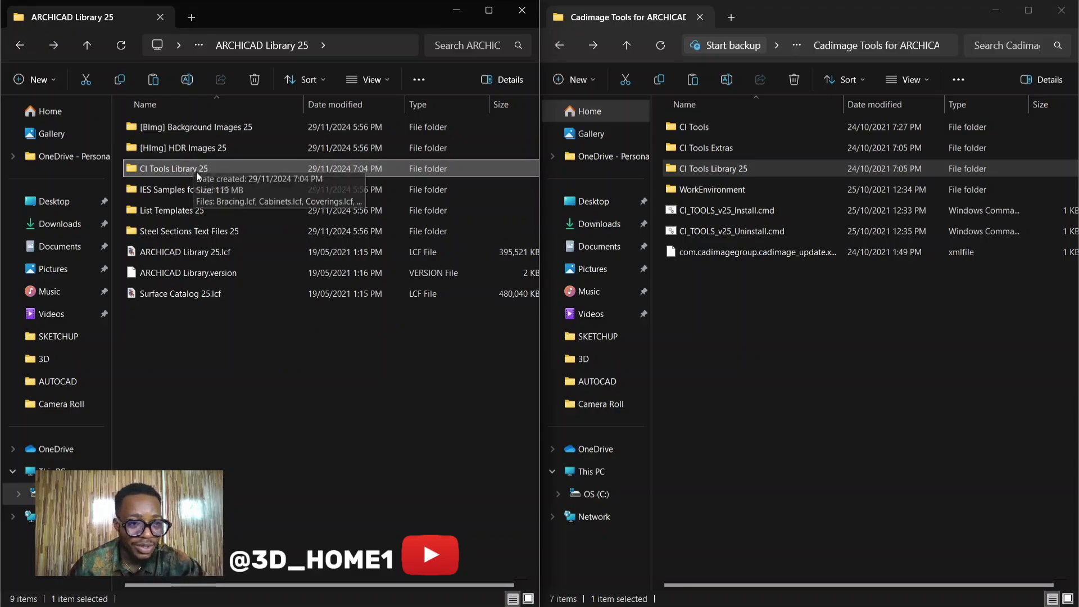
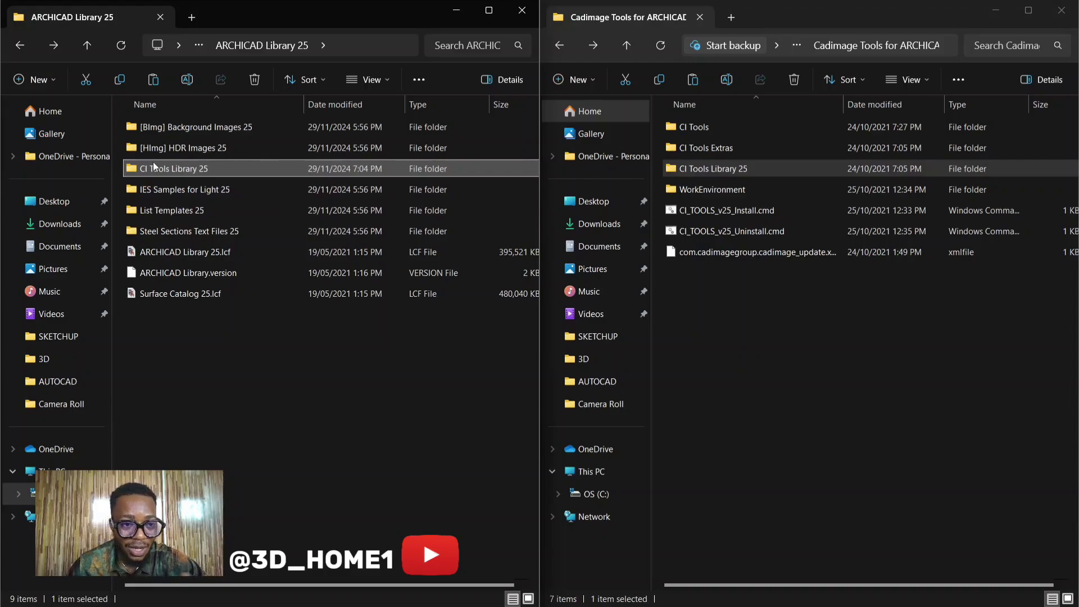
click(23, 47)
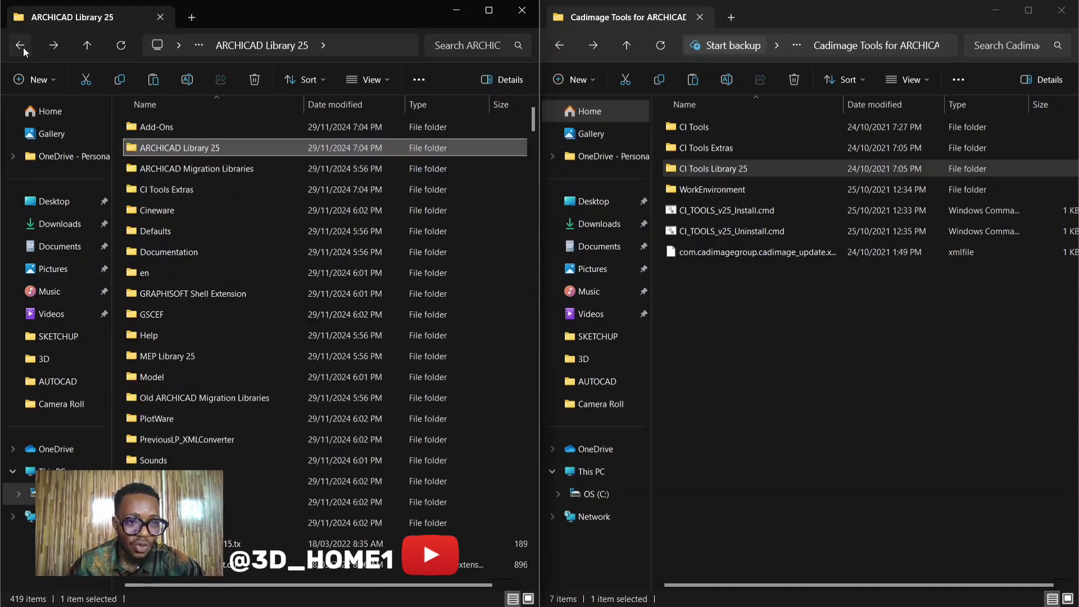
Open the extracted WorkEnvironment folder and locate its installed counterpart in the ARCHICAD folder under Defaults
click(706, 194)
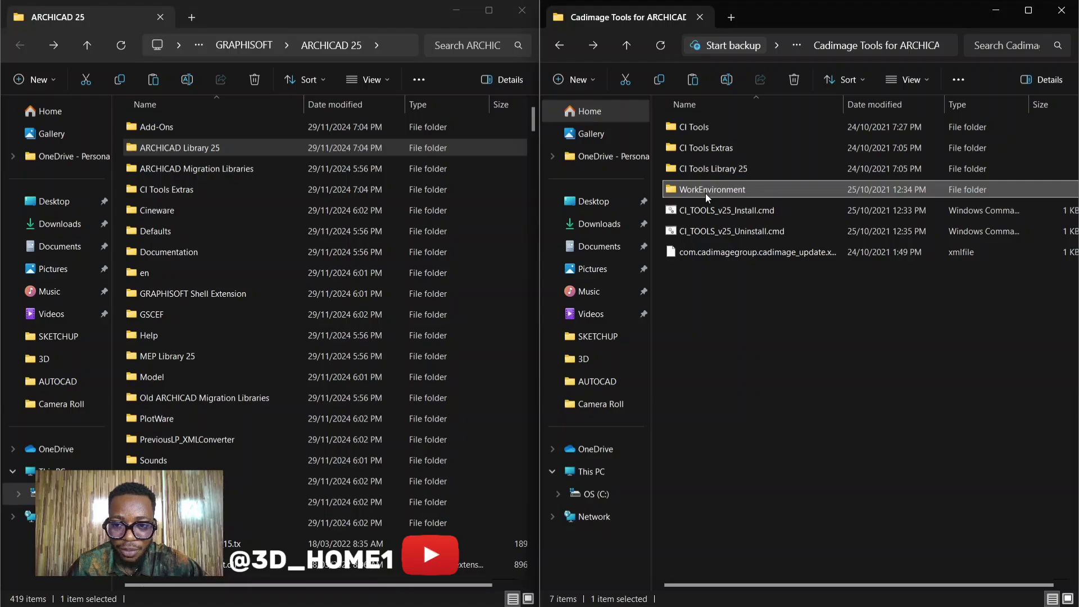
double_click(699, 190)
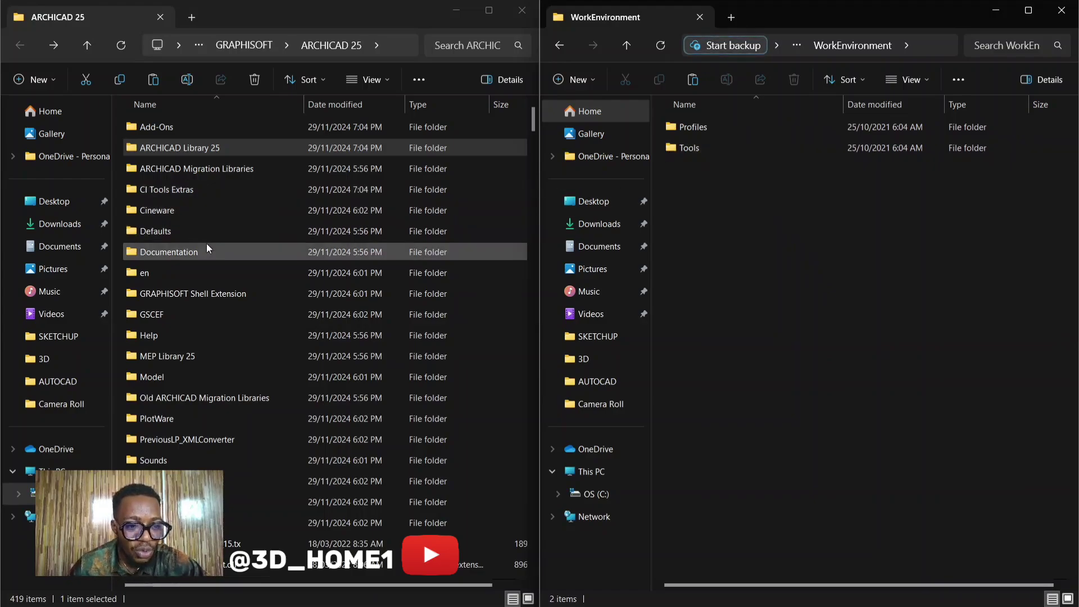
double_click(170, 228)
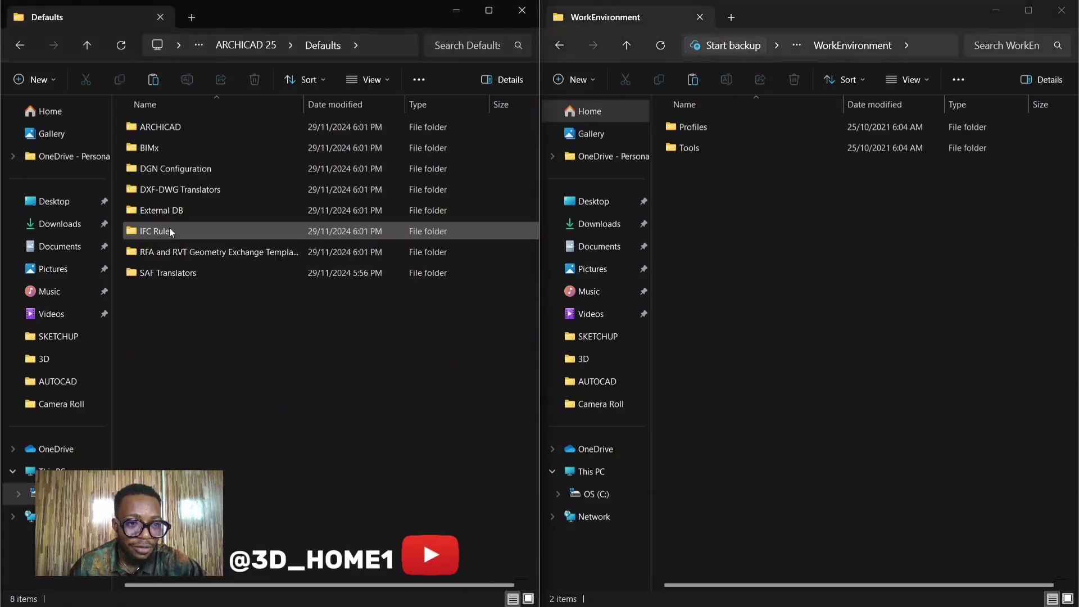
double_click(174, 128)
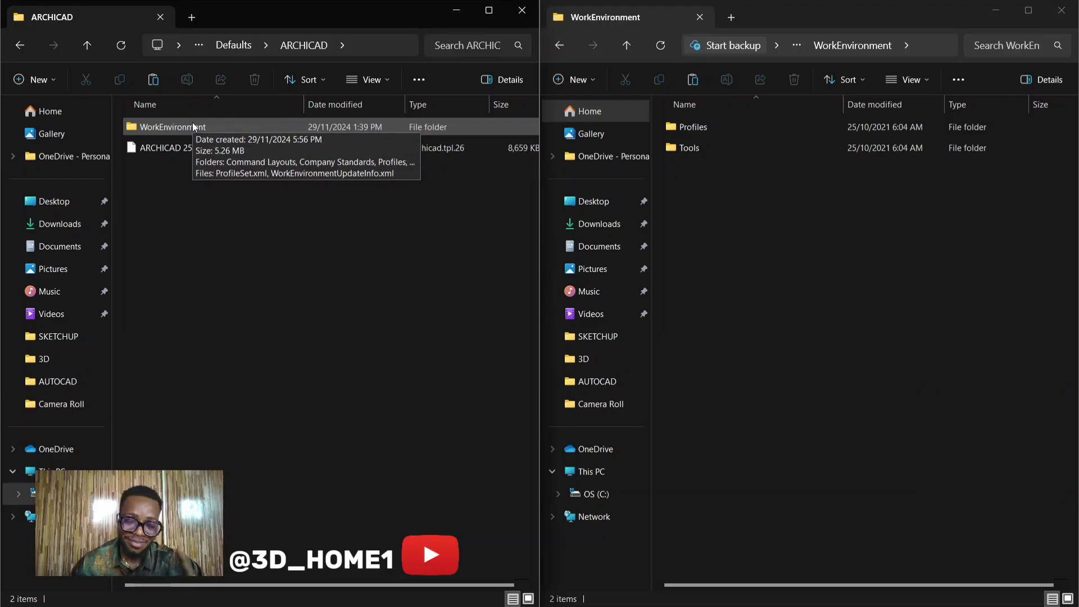
Retrace the path from the ARCHICAD 25 folder through Defaults and ARCHICAD, and open the installed WorkEnvironment folder
click(21, 46)
click(20, 46)
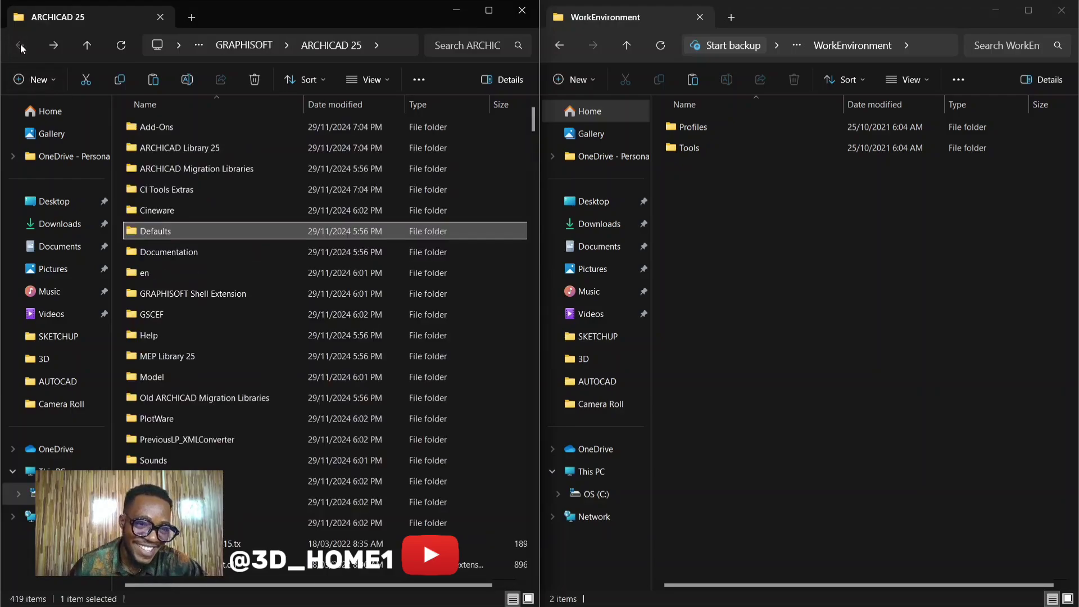
double_click(170, 230)
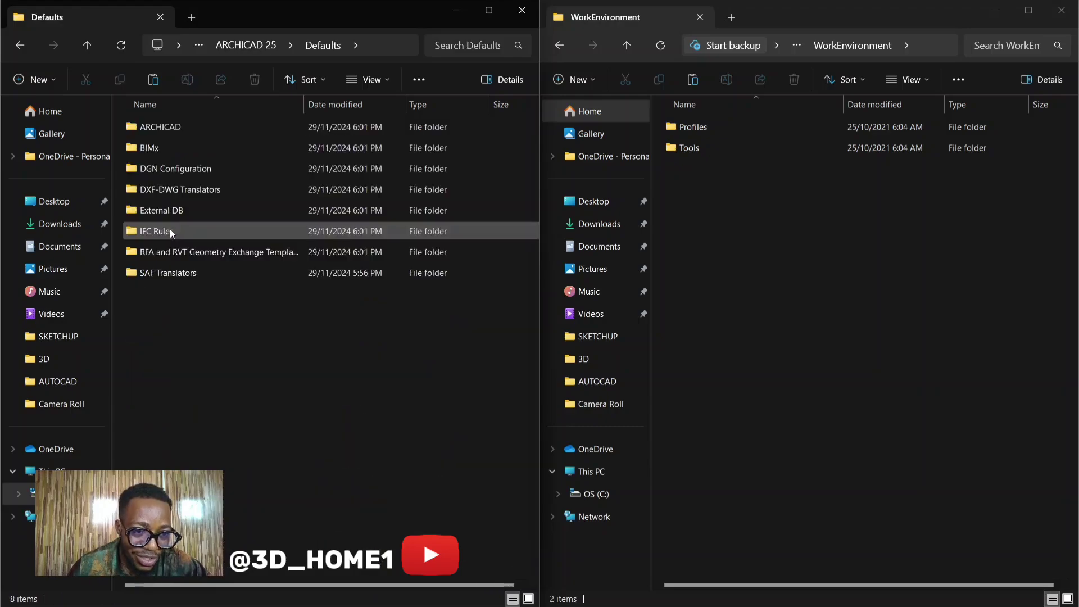
double_click(167, 128)
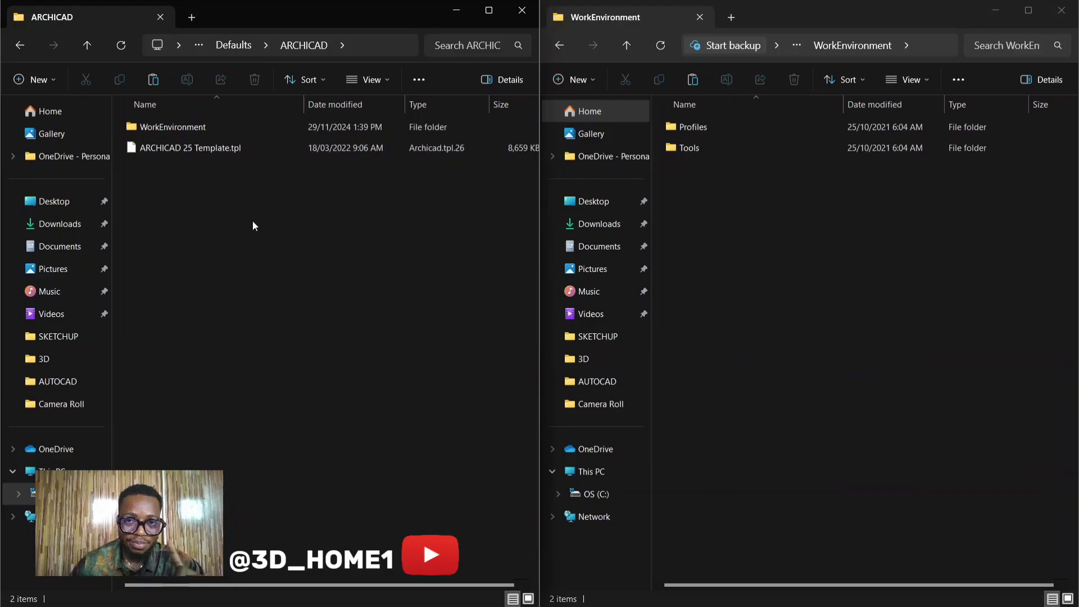
double_click(179, 126)
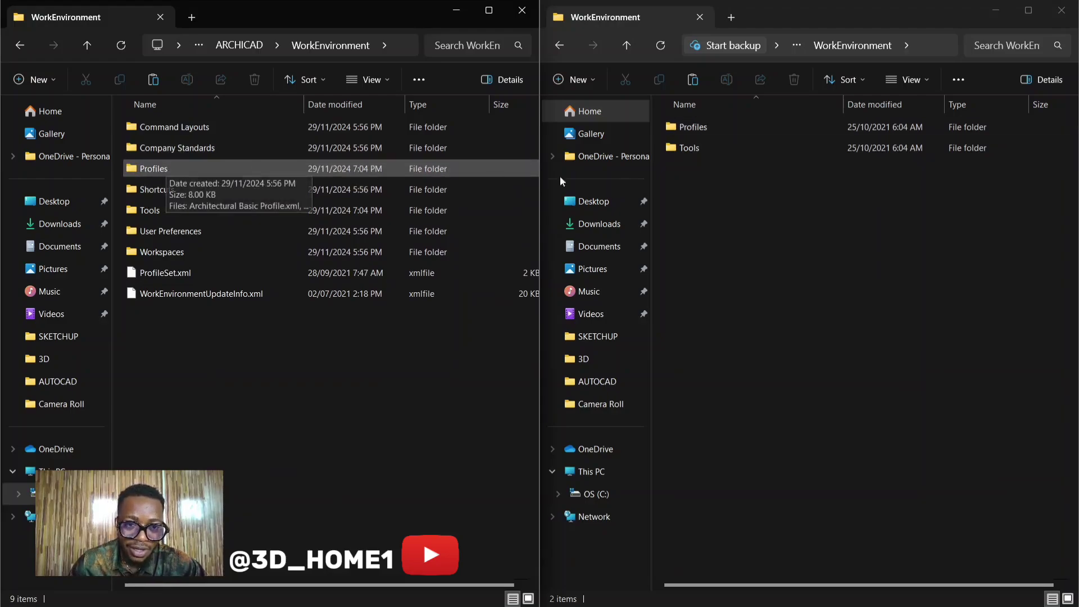
Open the Profiles folder in both WorkEnvironment locations to compare the Ci Tools Profile 25.xml file
double_click(693, 128)
click(723, 128)
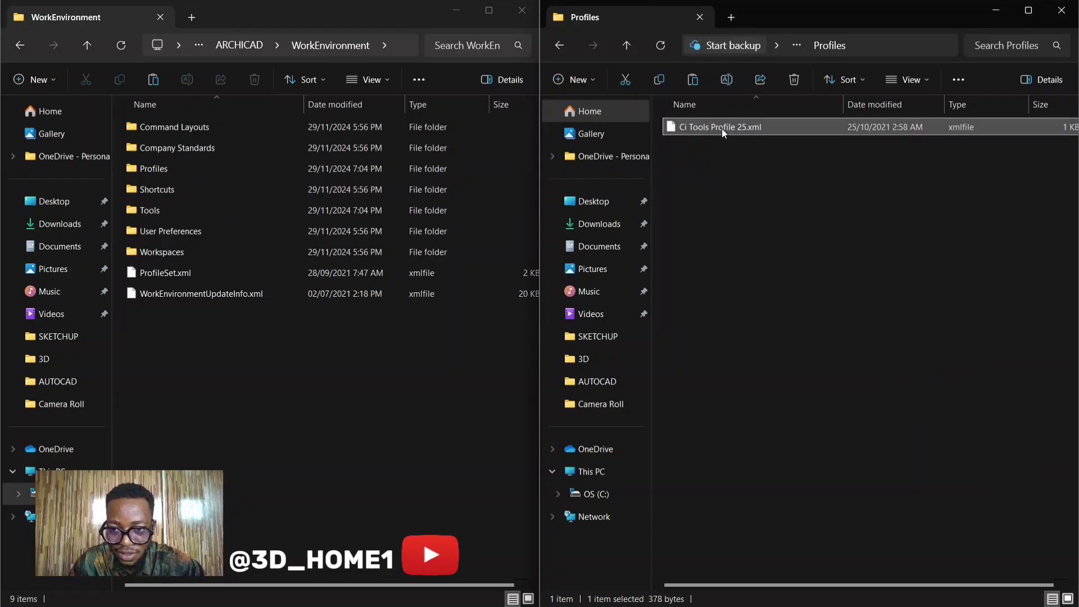
click(164, 169)
double_click(164, 168)
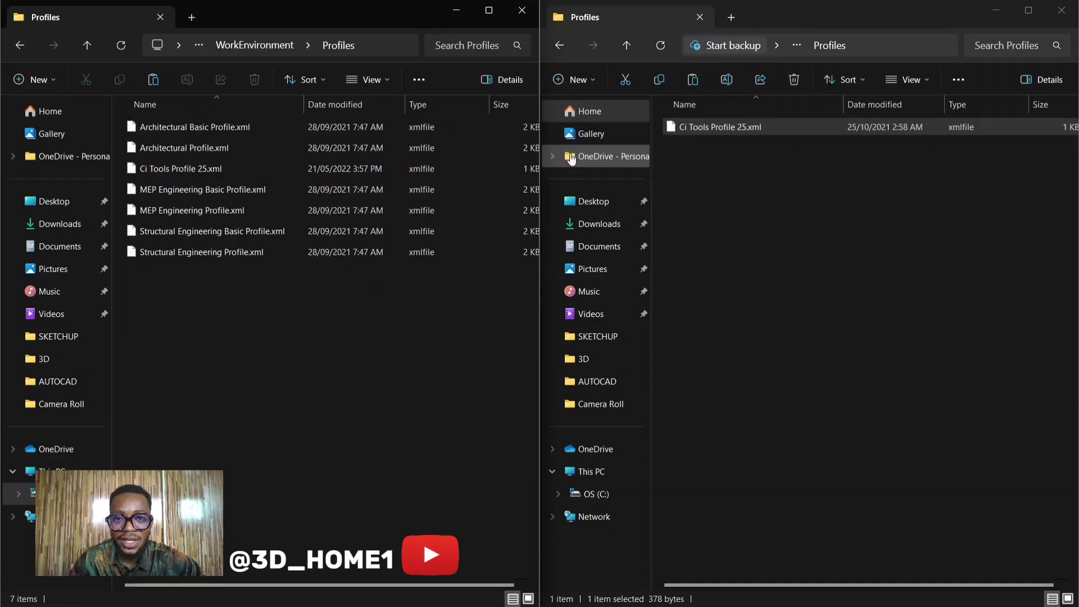
Go back to both WorkEnvironment folders and open their Tools folders to compare the Ci Tools Toolbox 25.xml file
click(550, 49)
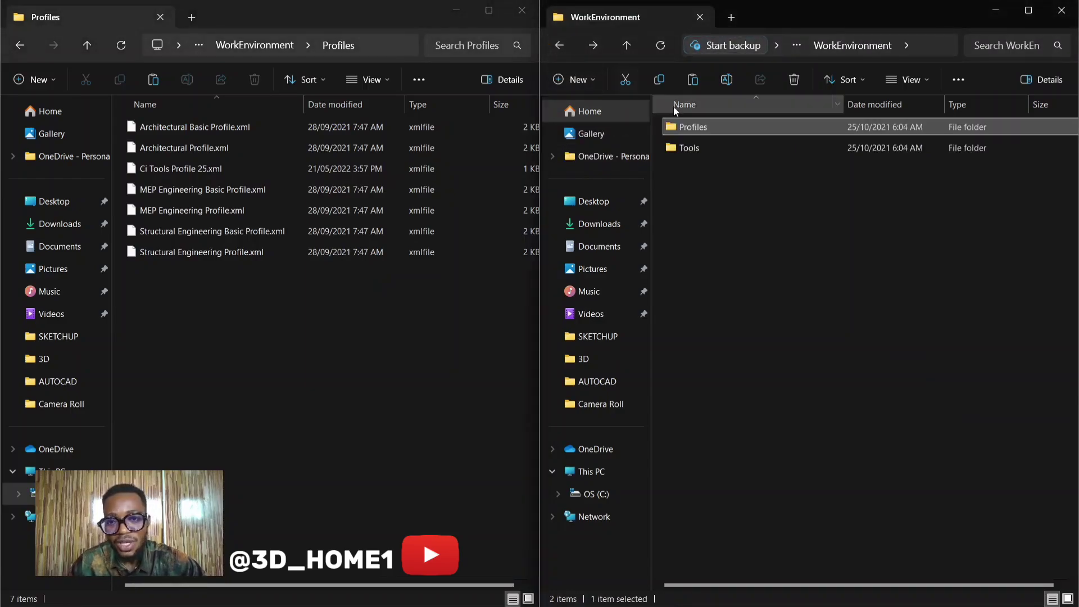
click(23, 44)
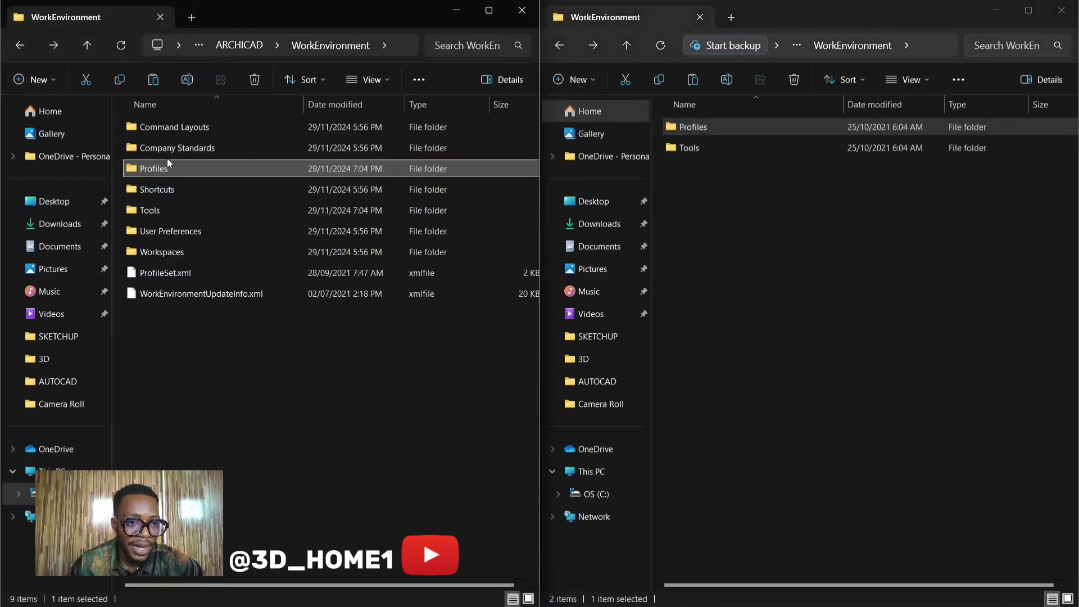
double_click(161, 212)
double_click(694, 147)
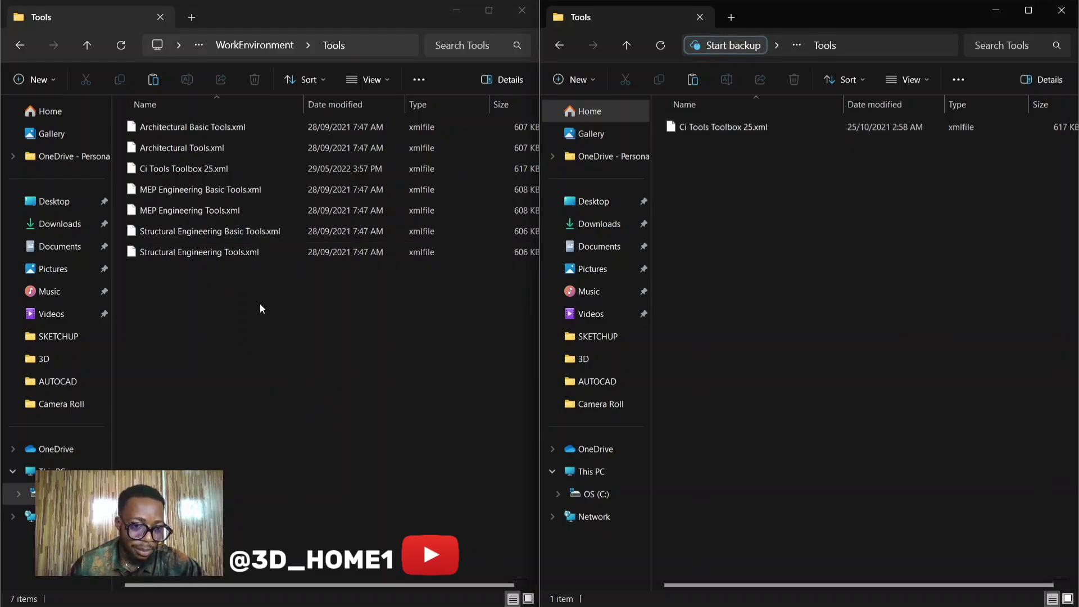
Return to the installed WorkEnvironment folder in one window and the extracted Cadimage Tools package folder in the other
click(19, 46)
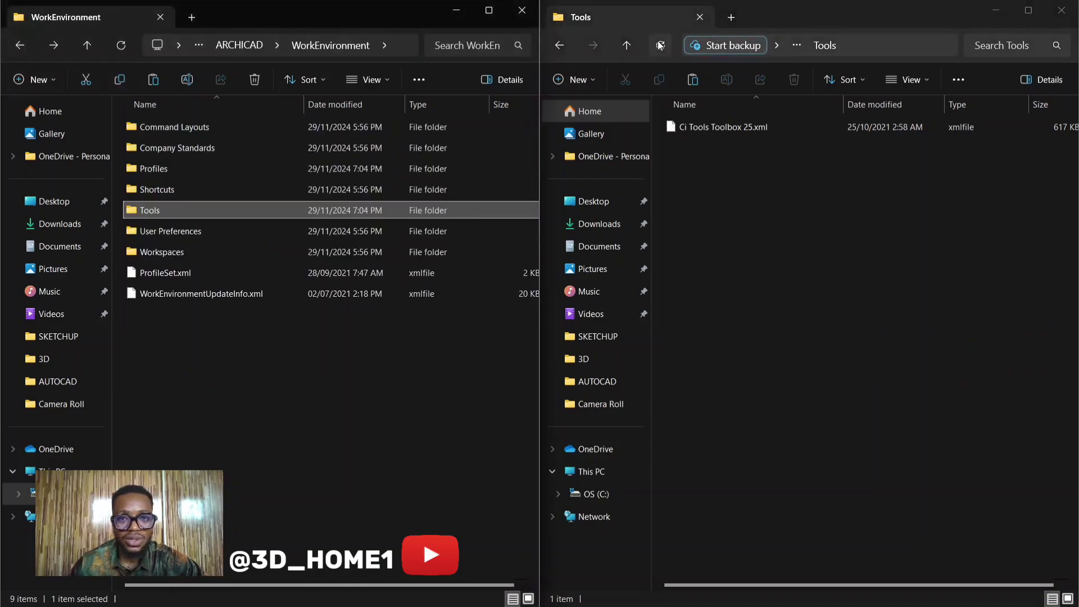
click(558, 45)
click(557, 45)
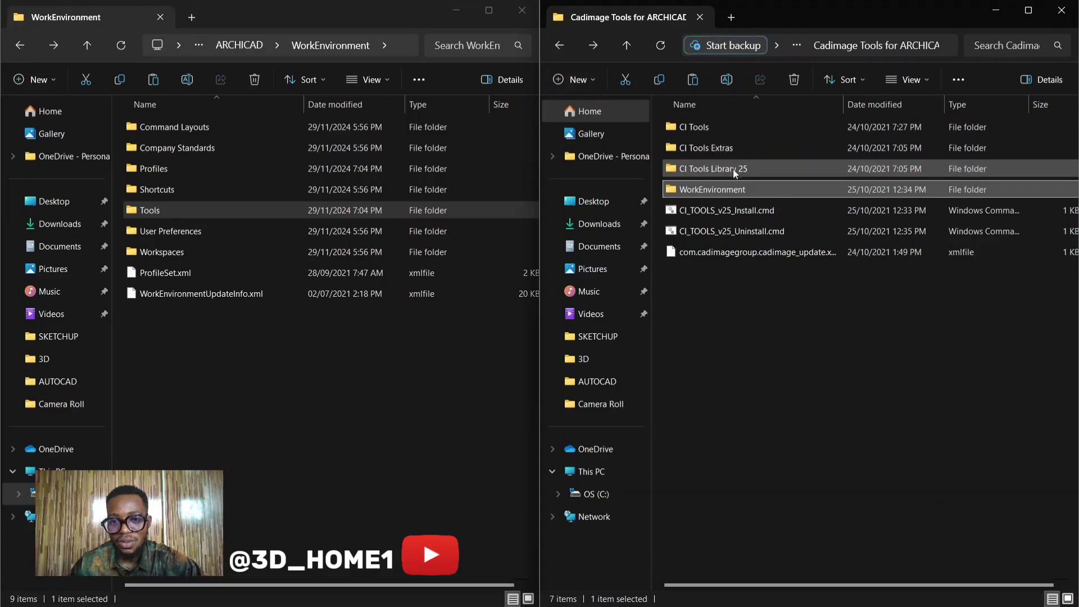
drag(723, 303, 696, 211)
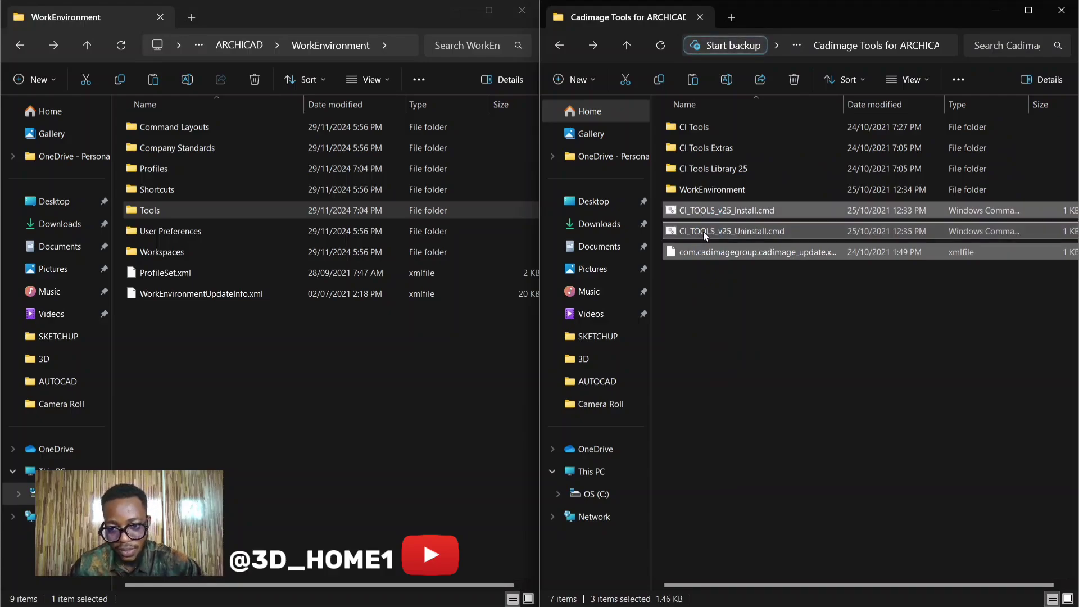
right_click(703, 232)
click(681, 279)
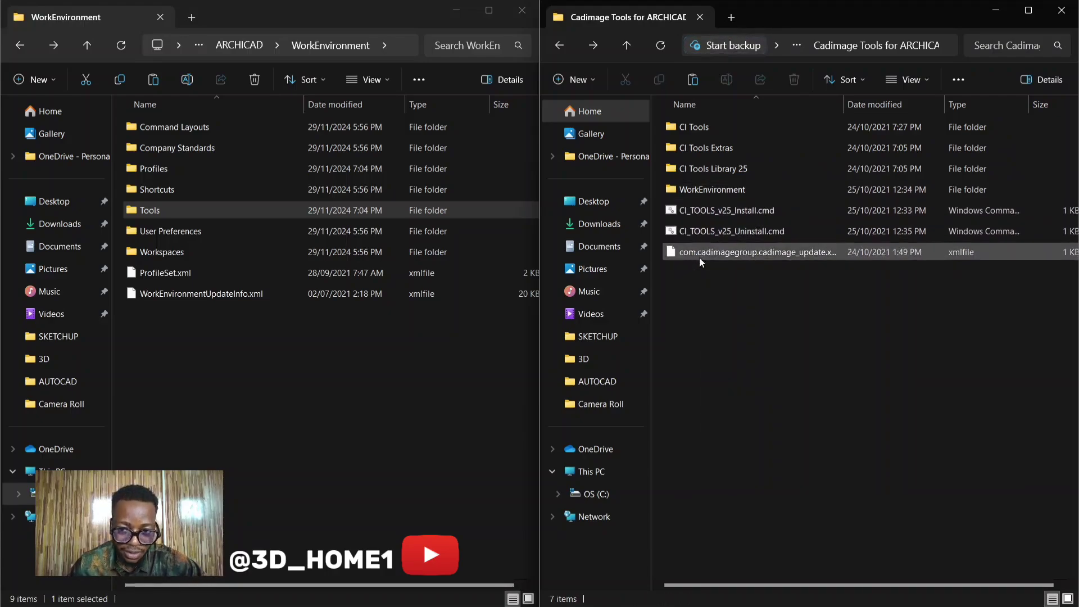
Go back from the installed WorkEnvironment folder to the main ARCHICAD 25 folder and look through its contents
click(20, 45)
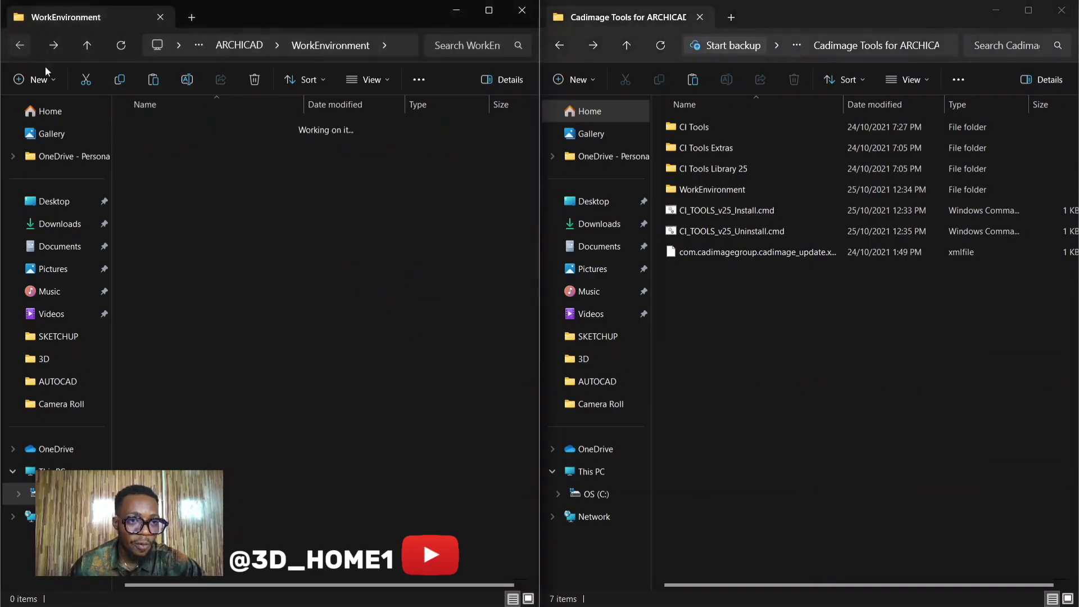
click(18, 49)
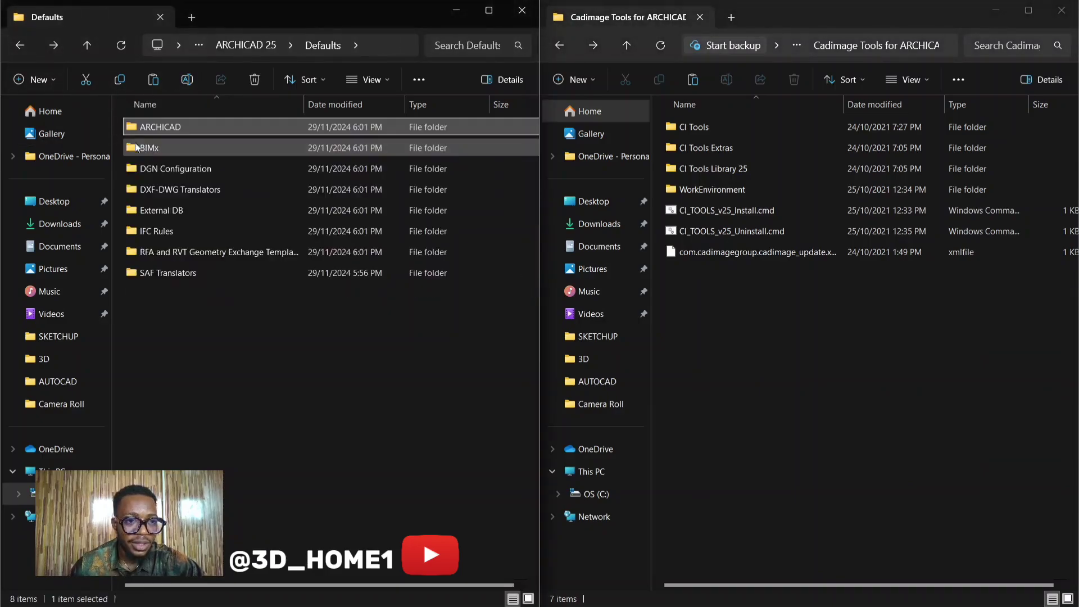
click(20, 45)
scroll(235, 268, down, 4)
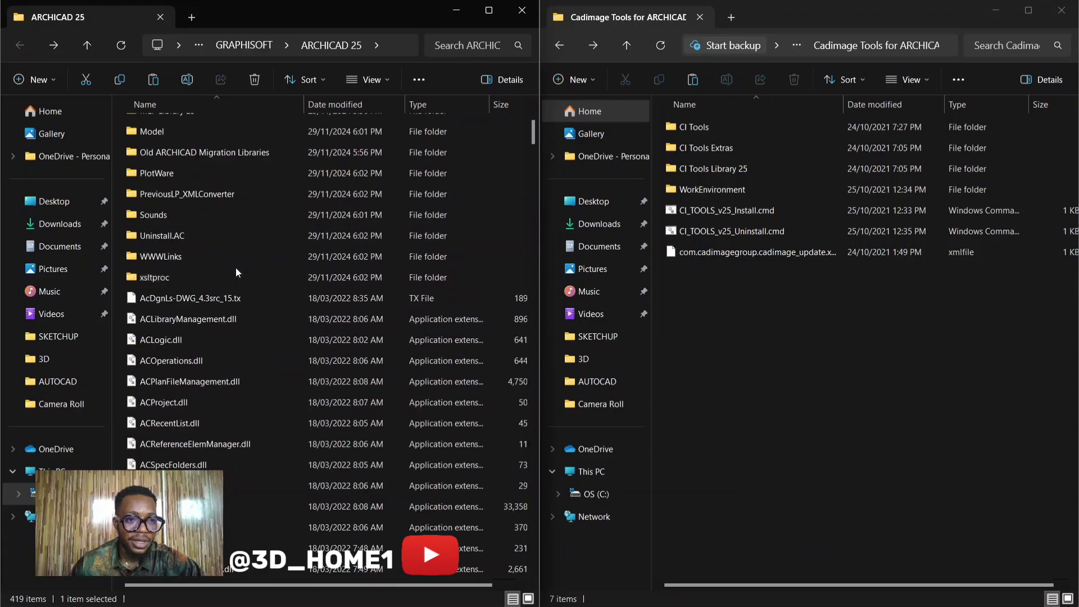
scroll(235, 268, up, 4)
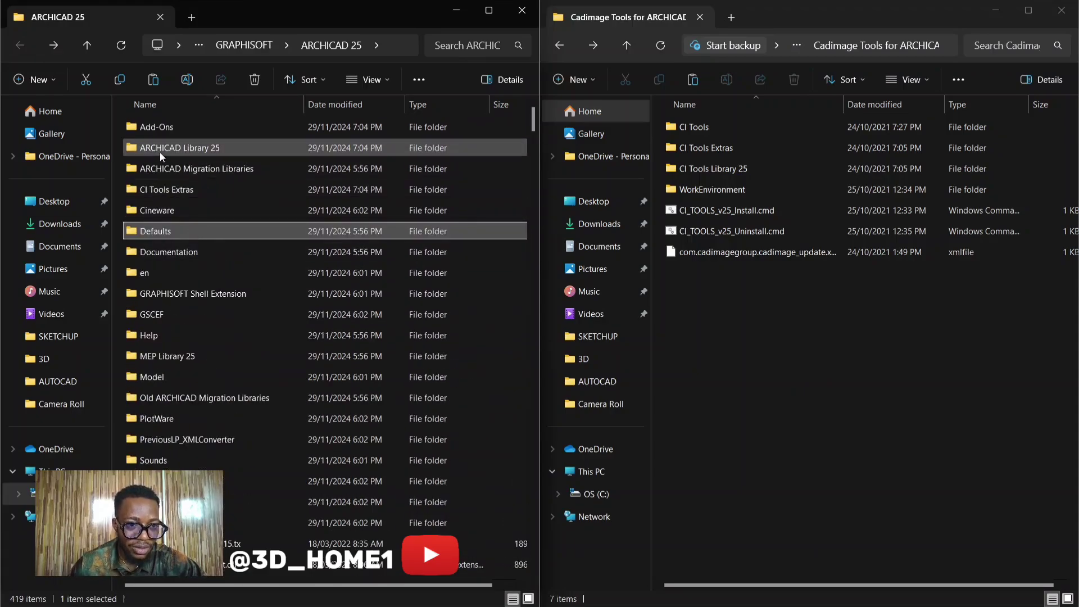
scroll(220, 322, down, 5)
scroll(221, 319, up, 5)
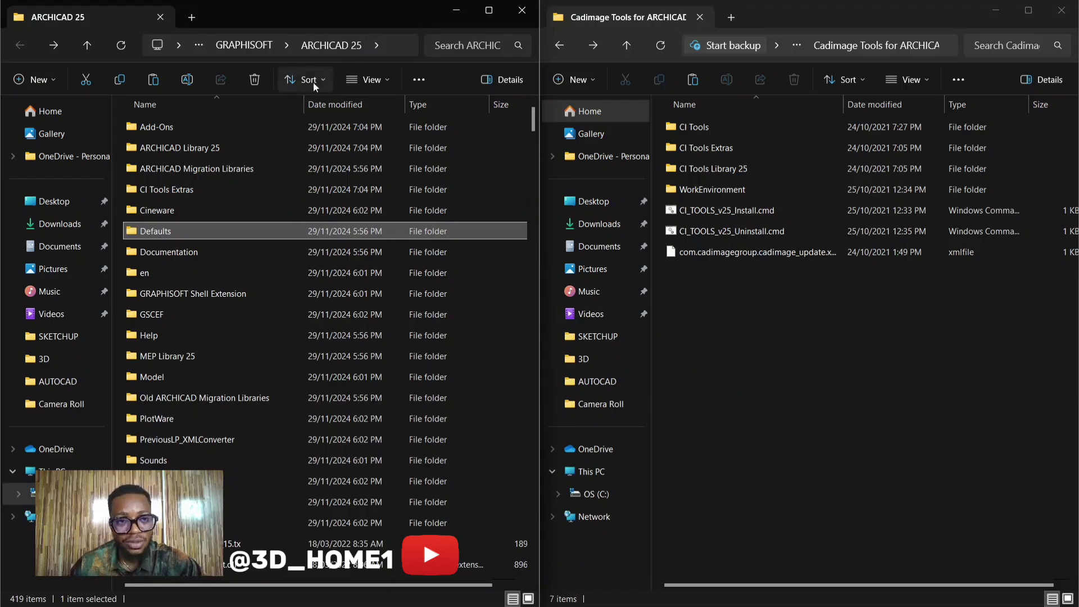
Close the ARCHICAD 25 folder window, reopen it from the desktop shortcut's file location, and place it beside the Cadimage Tools package window
click(522, 10)
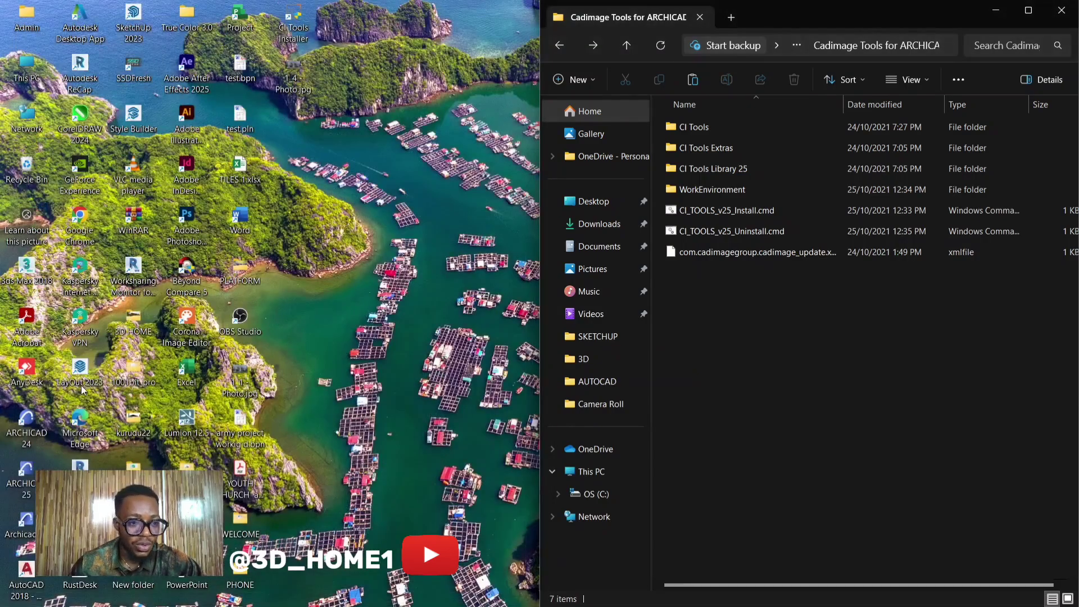
right_click(31, 482)
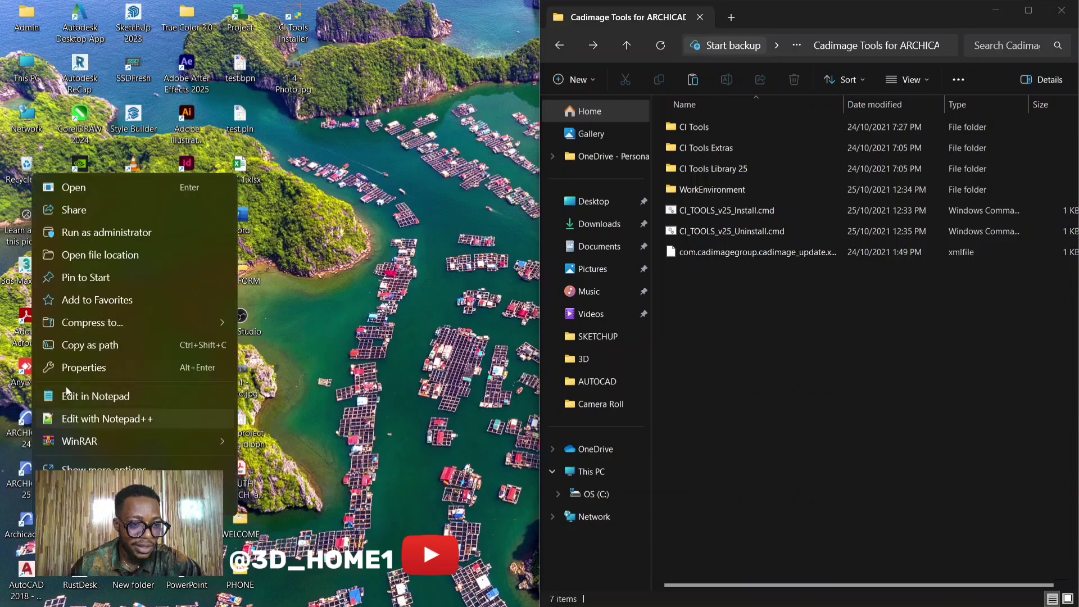
click(80, 254)
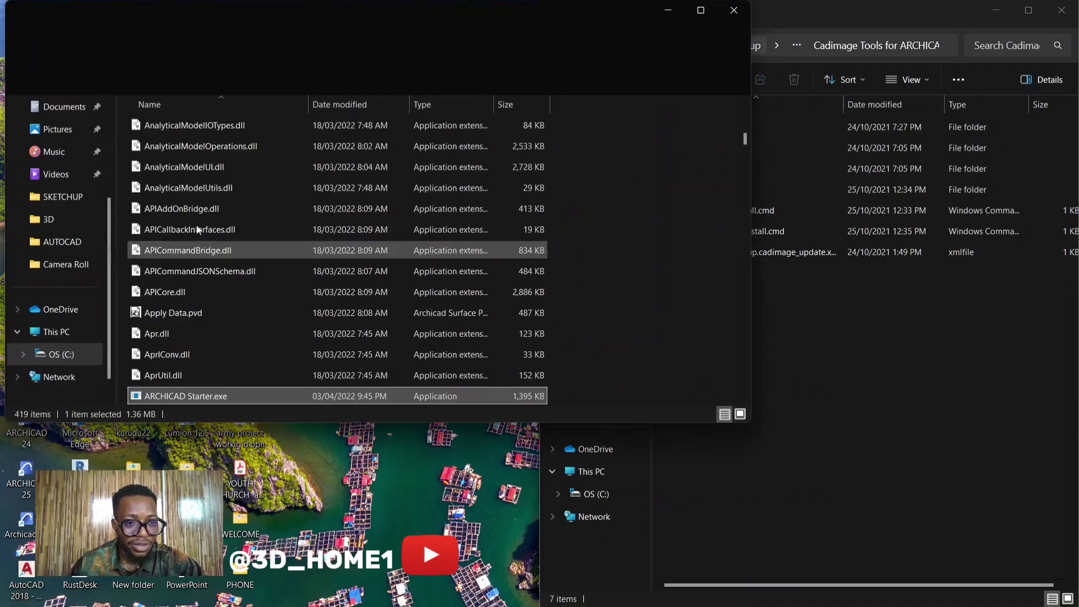
scroll(207, 201, up, 10)
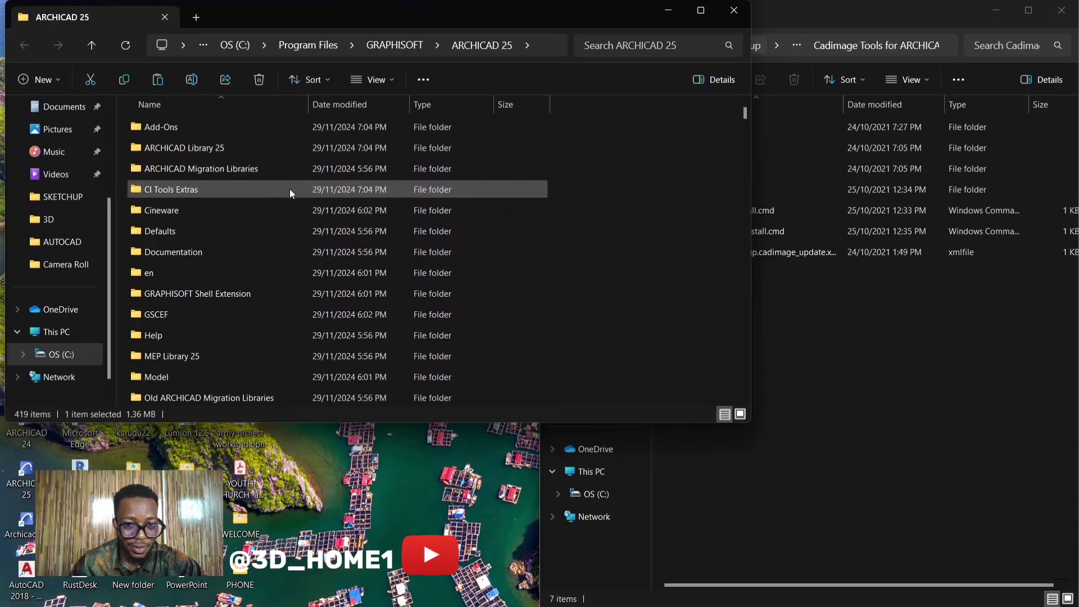
drag(619, 21, 369, 44)
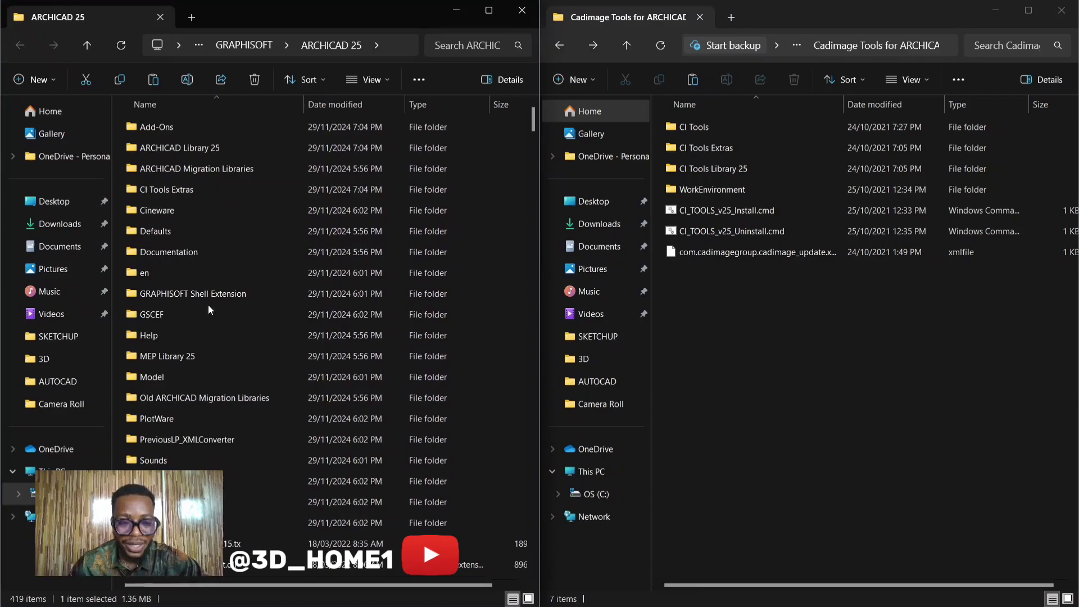
scroll(268, 390, down, 3)
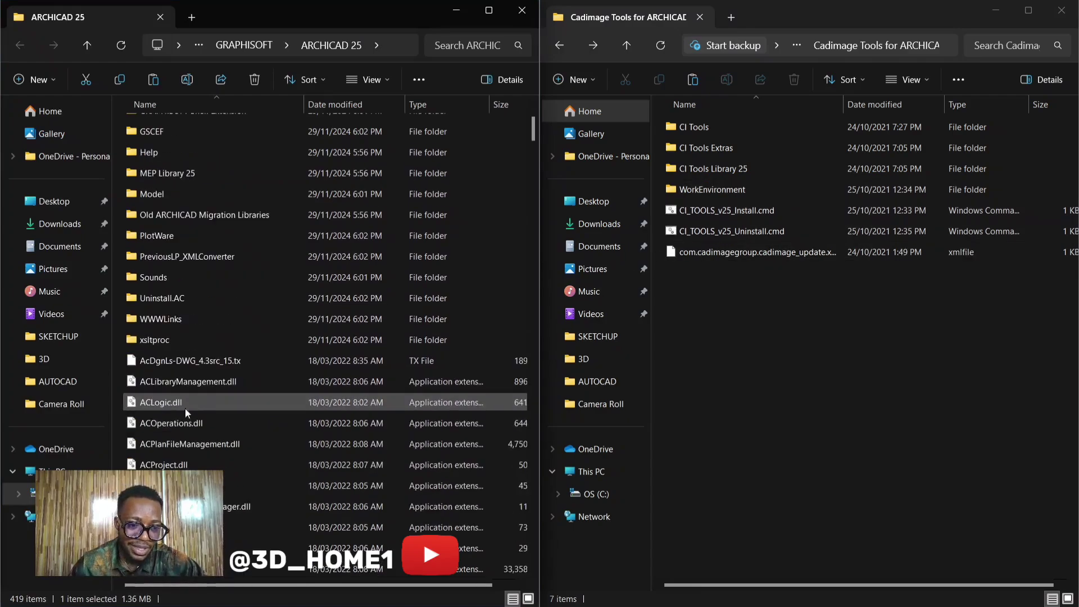
mouse_move(209, 419)
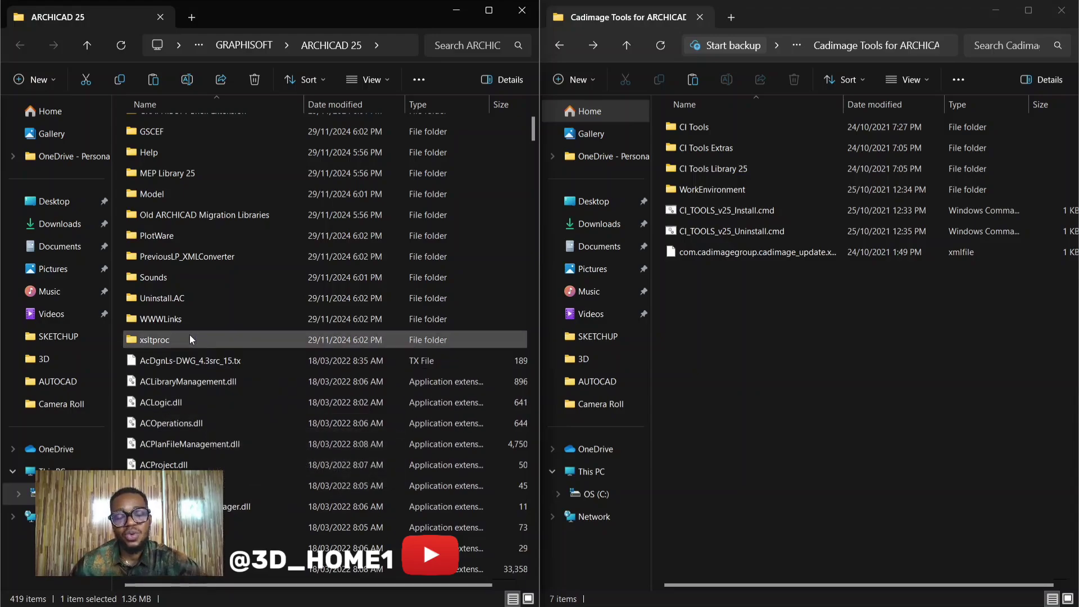
mouse_move(190, 340)
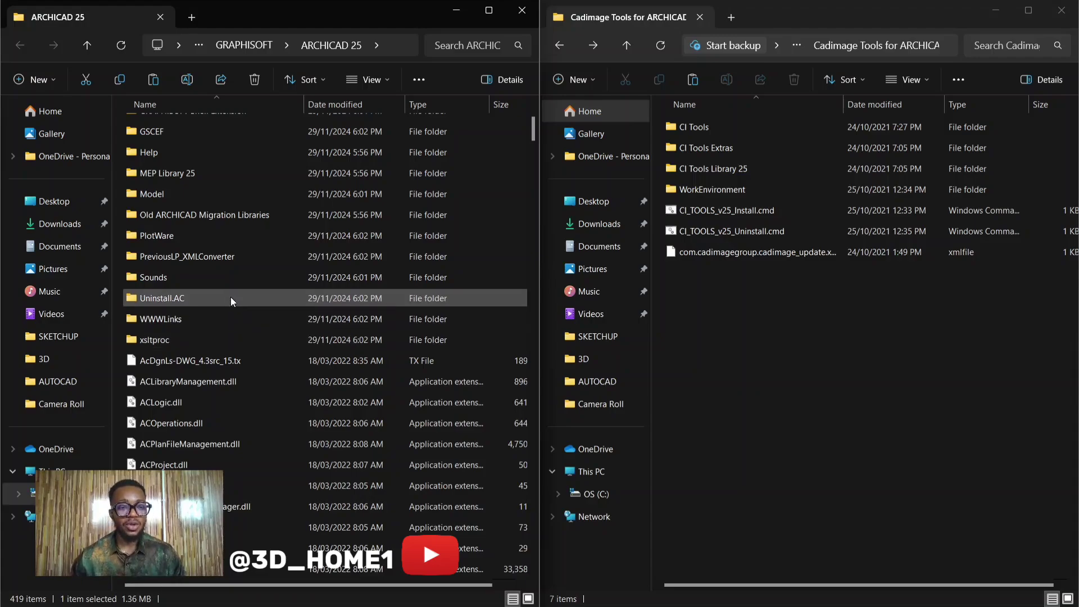
mouse_move(231, 297)
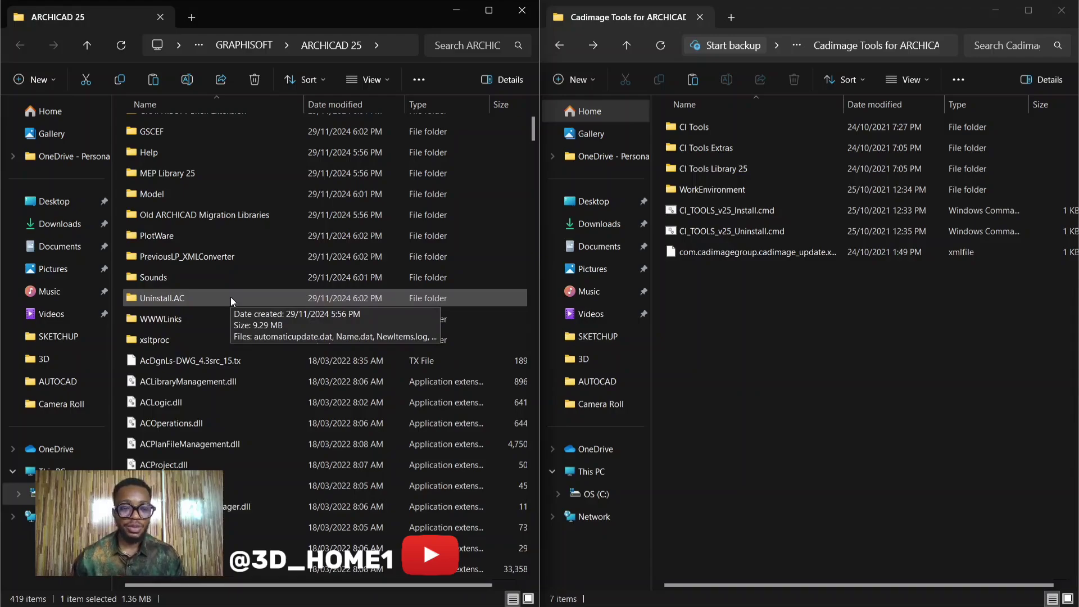